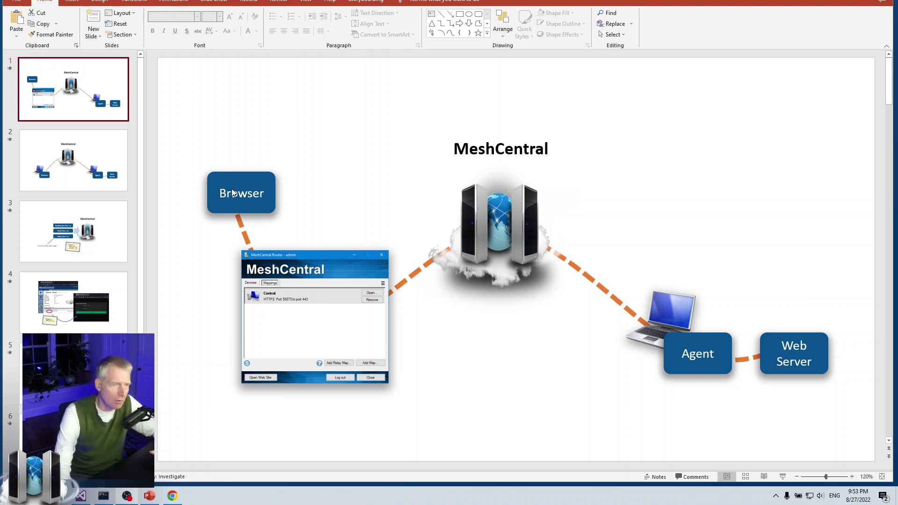
# - Move from slide 2 to slide 3, the diagram of redirection port 80, main port 443 and relay port 453
pyautogui.click(108, 160)
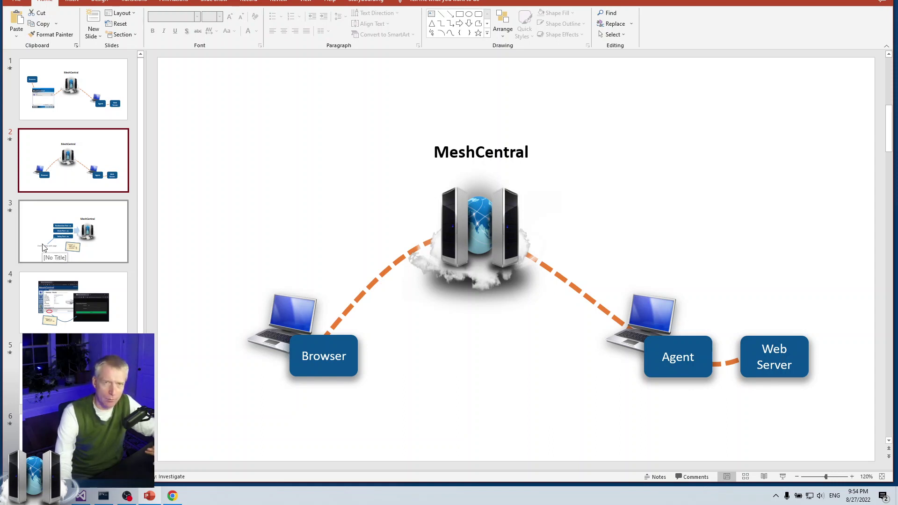
pyautogui.click(44, 248)
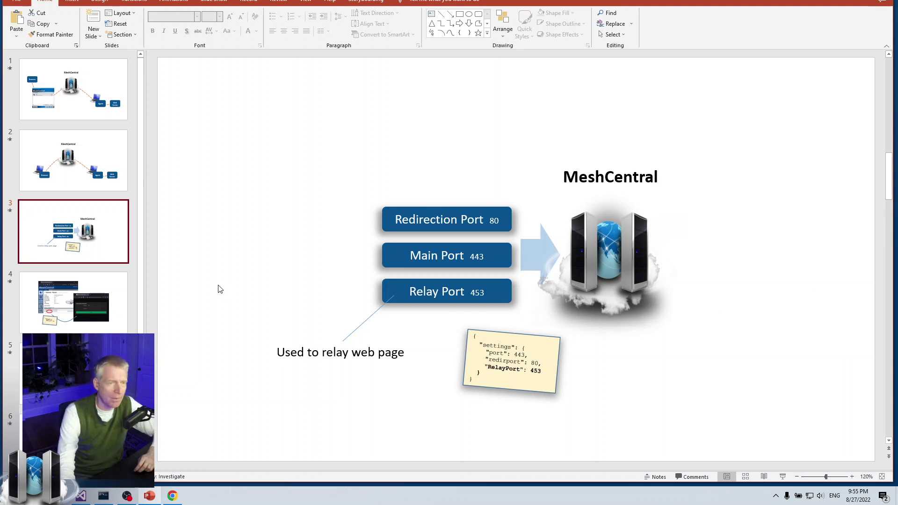
# - Go past slide 4's browser screenshots to slide 5 on relay servers relay1–3.myserver.com
pyautogui.click(82, 311)
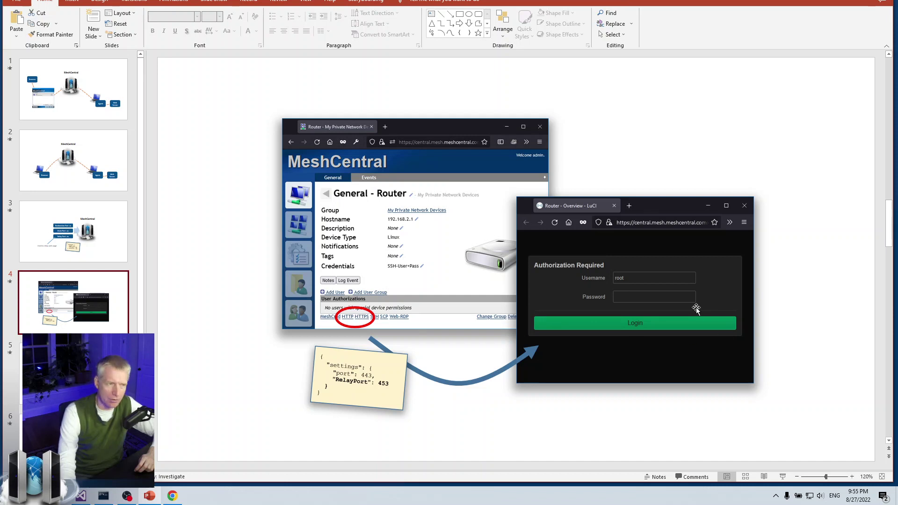
pyautogui.press('pagedown')
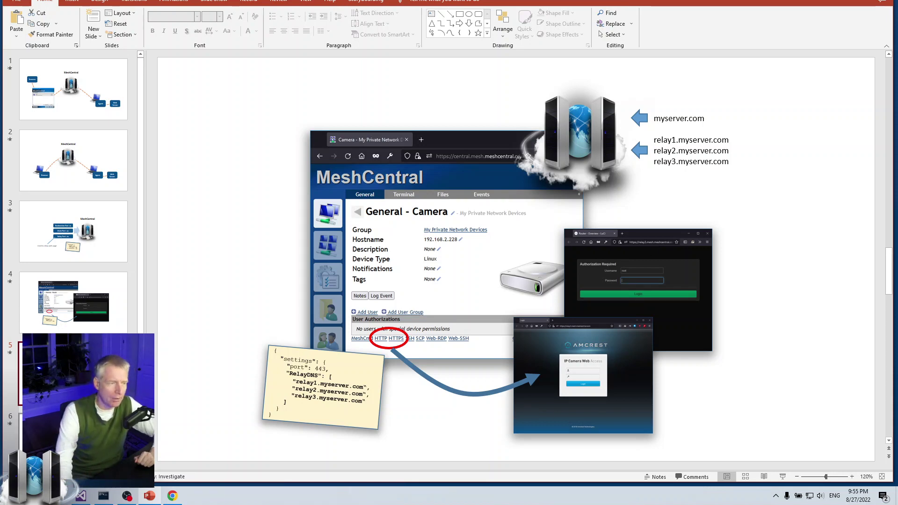
# - Advance to slide 6, showing a login page reached over HTTPS through Relay Port 453
pyautogui.press('Down')
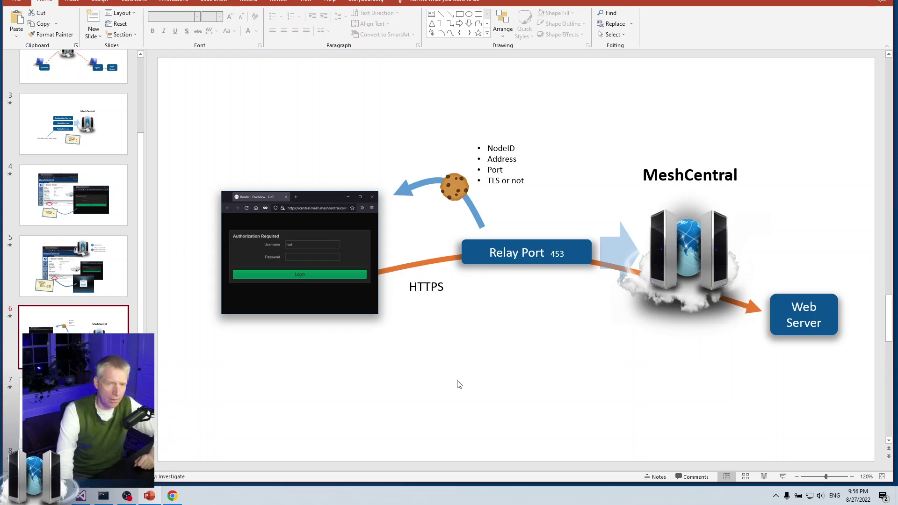
pyautogui.press('pagedown')
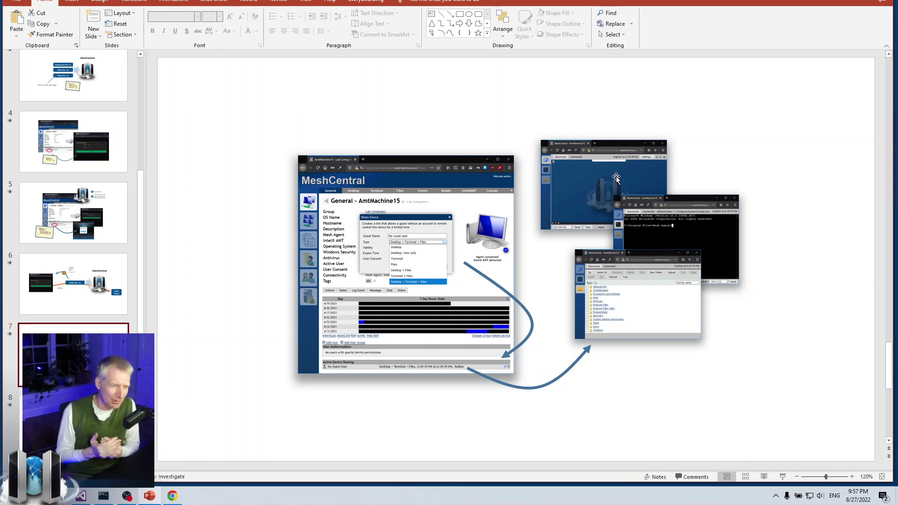
# - Show slide 8 with the Share Device dialog offering an HTTP guest link on port 80
pyautogui.click(89, 421)
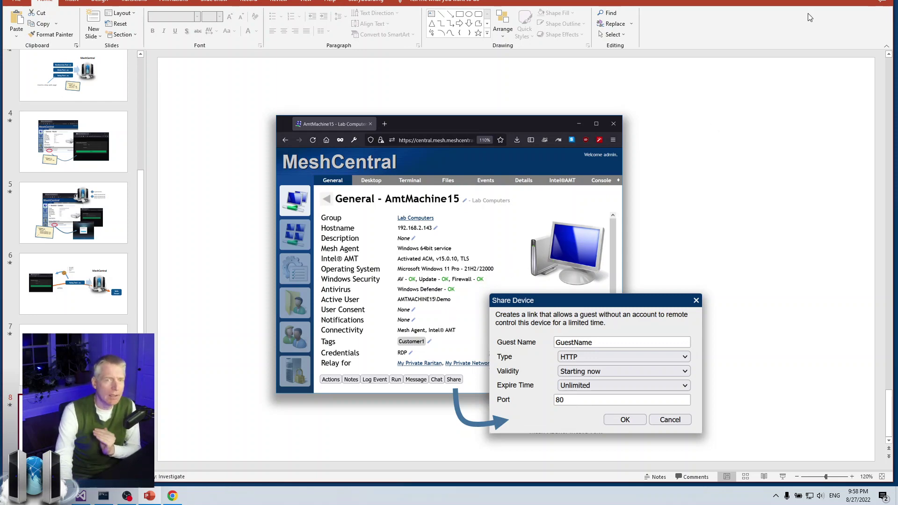
# - Place the MeshCentral server console top-left and the Firefox My Devices page beside it
pyautogui.press('super+d')
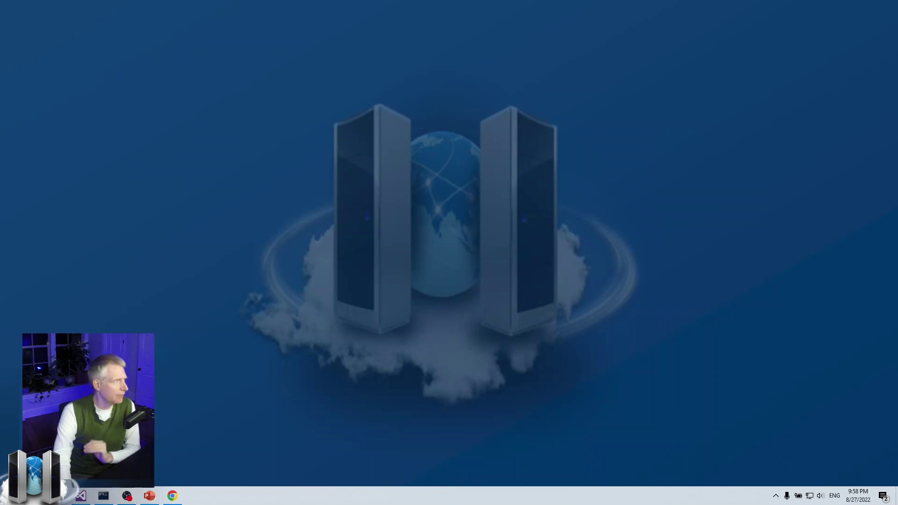
pyautogui.click(104, 495)
pyautogui.moveTo(300, 9); pyautogui.dragTo(183, 21)
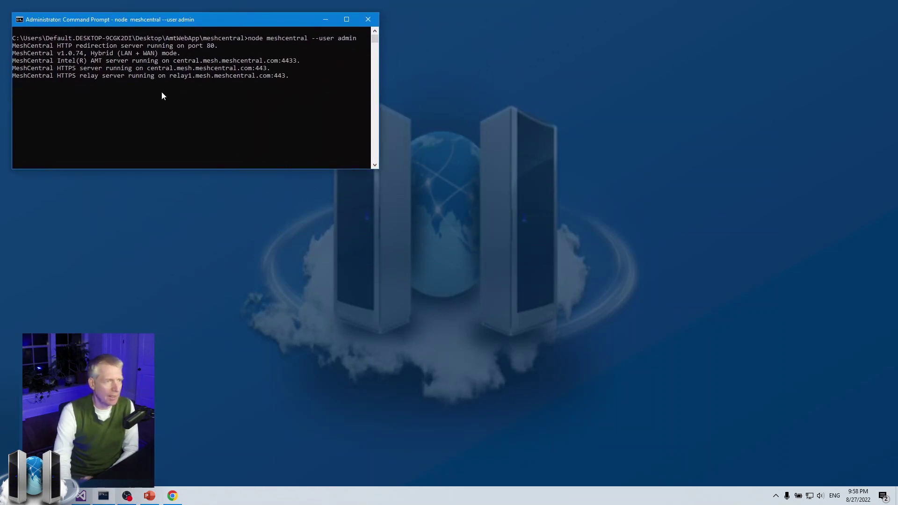
pyautogui.hotkey('alt', 'Tab')
pyautogui.moveTo(649, 51); pyautogui.dragTo(663, 58)
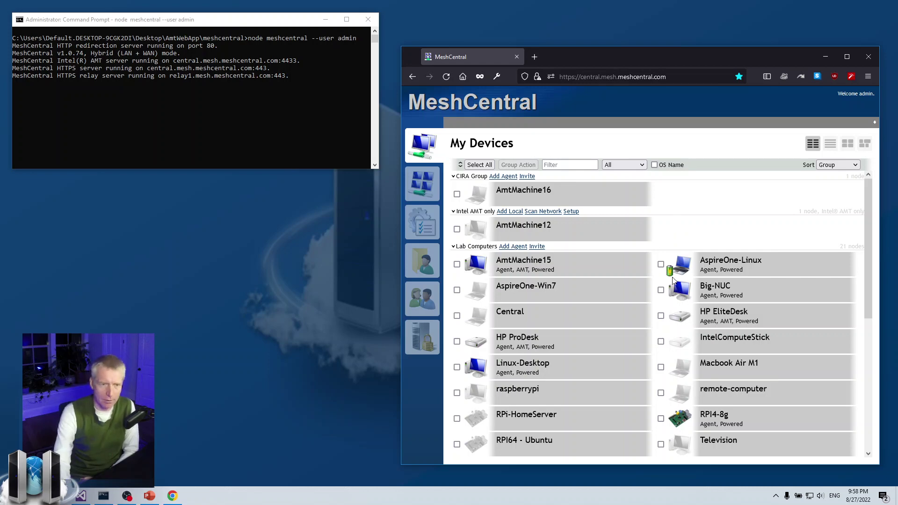
# - Try AmtMachine15's remote Desktop connection, then return to its device General page
pyautogui.click(569, 275)
pyautogui.click(513, 123)
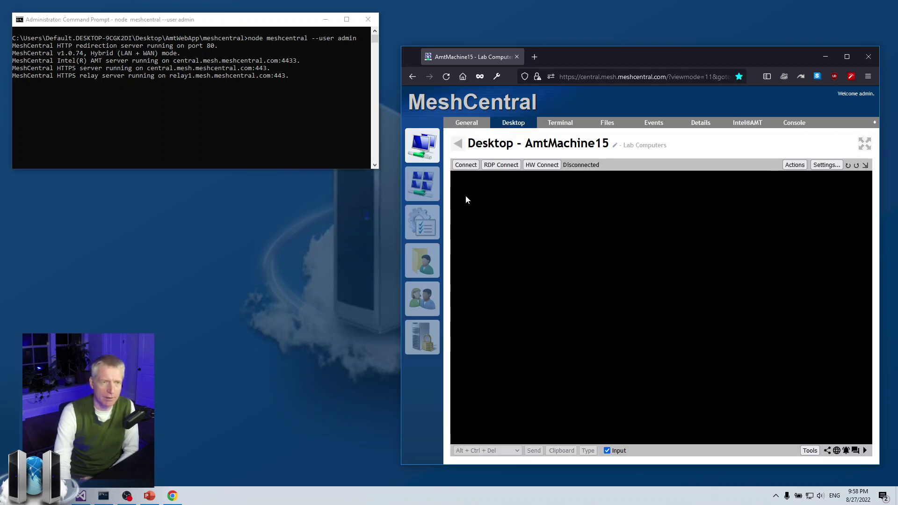
pyautogui.click(467, 166)
pyautogui.moveTo(551, 238); pyautogui.dragTo(507, 218)
pyautogui.click(457, 143)
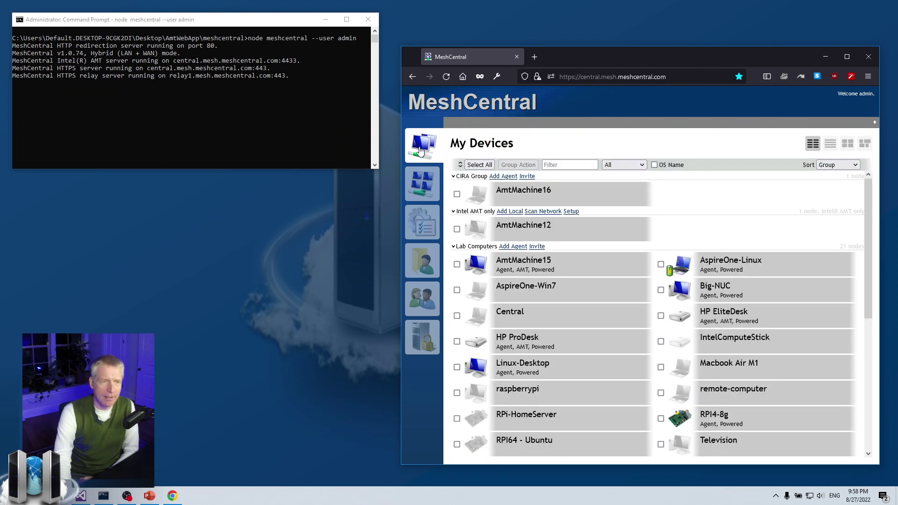
pyautogui.click(567, 260)
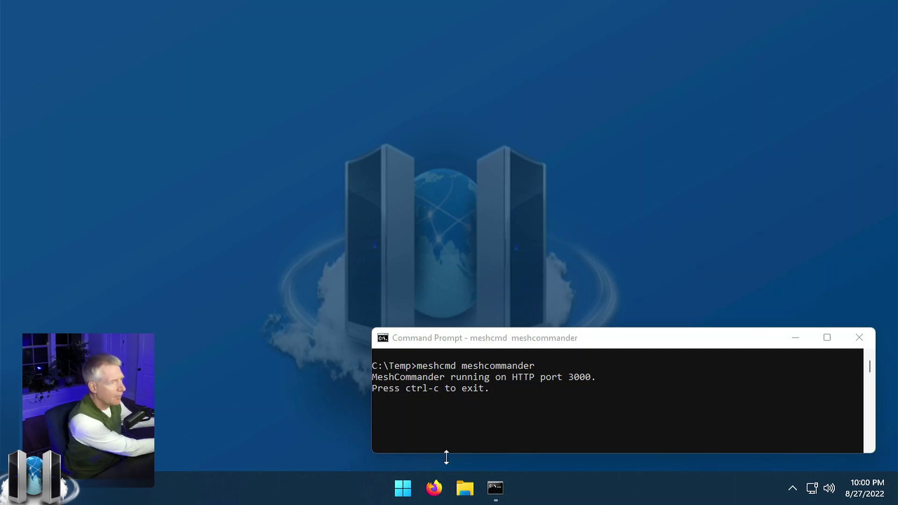
pyautogui.click(443, 491)
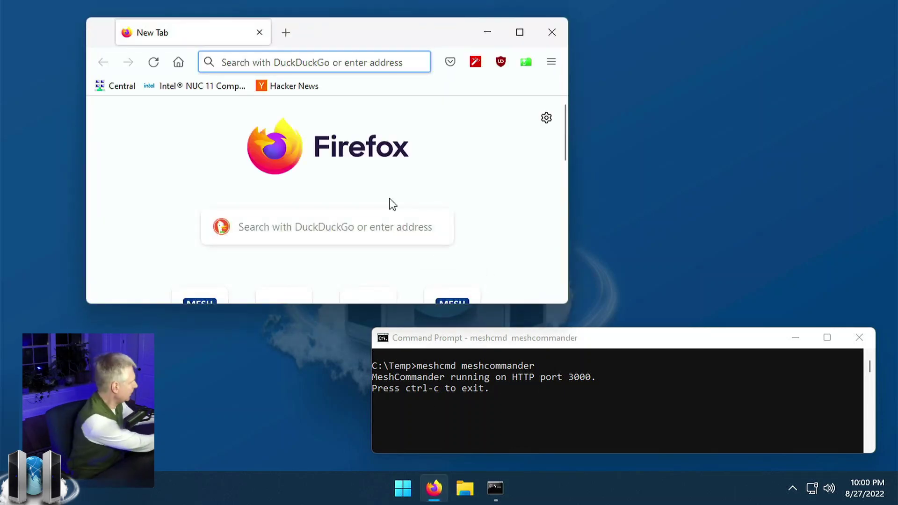
pyautogui.write('lo')
pyautogui.press('End')
pyautogui.press('BackSpace')
pyautogui.press('BackSpace')
pyautogui.press('BackSpace')
pyautogui.press('BackSpace')
pyautogui.press('BackSpace')
pyautogui.press('BackSpace')
pyautogui.press('BackSpace')
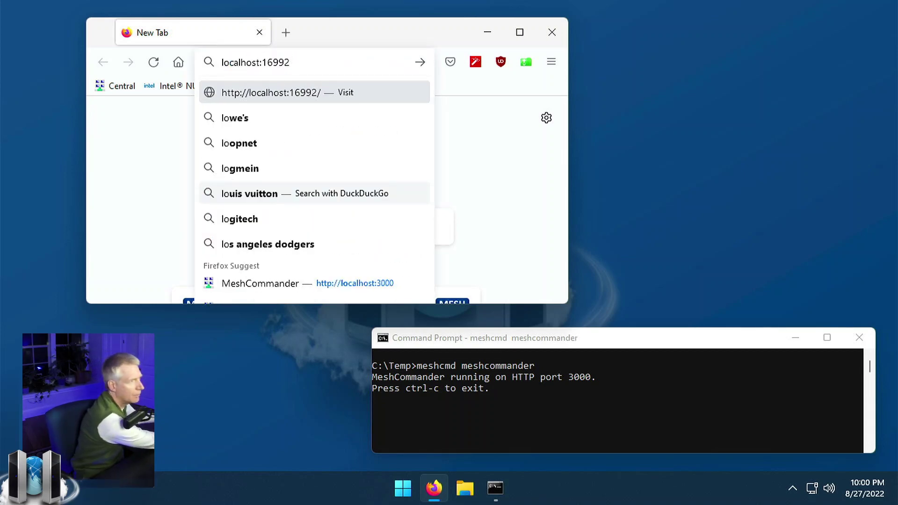
pyautogui.write('3000')
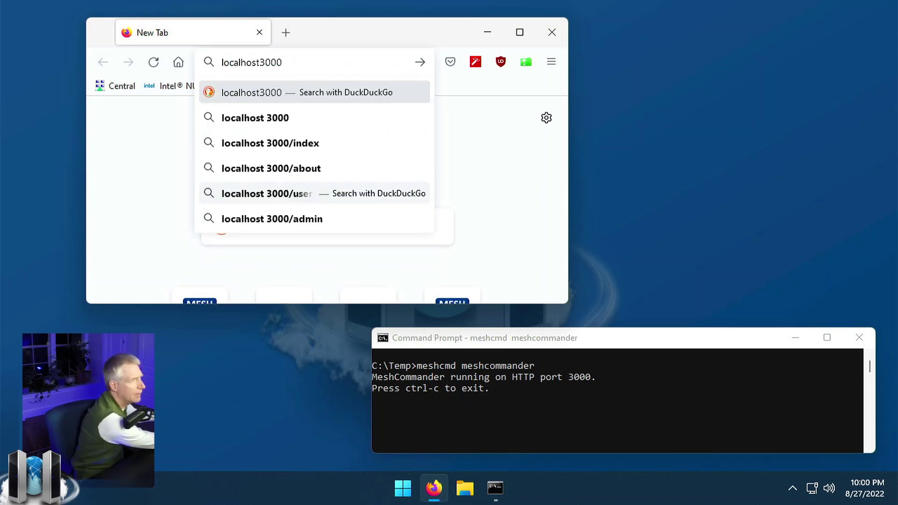
pyautogui.press('Return')
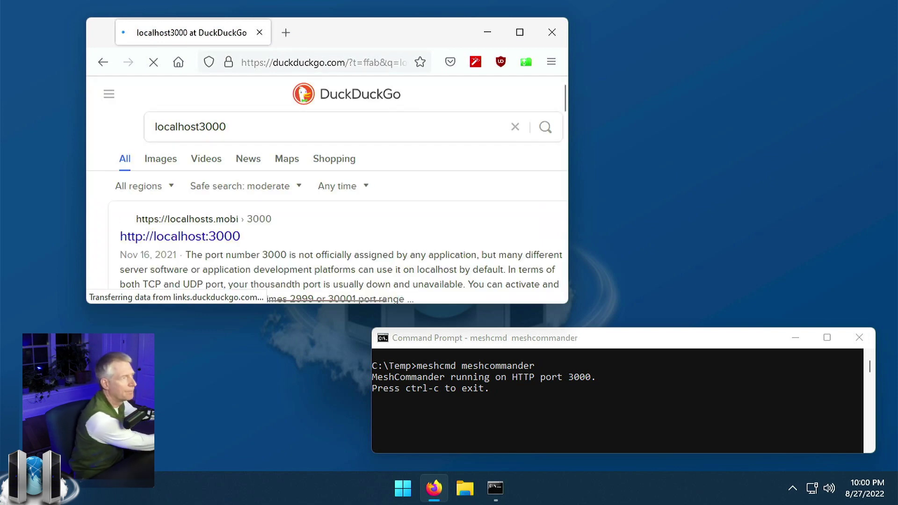
pyautogui.click(361, 57)
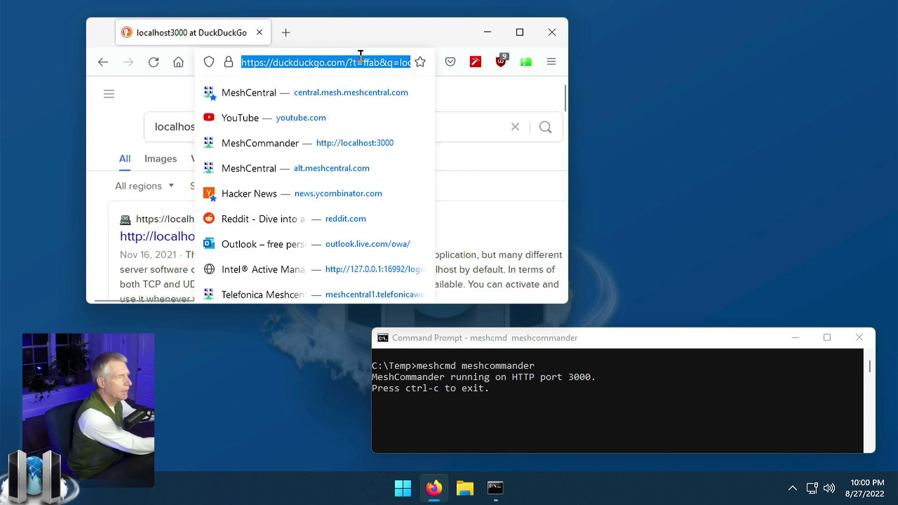
pyautogui.write('http:')
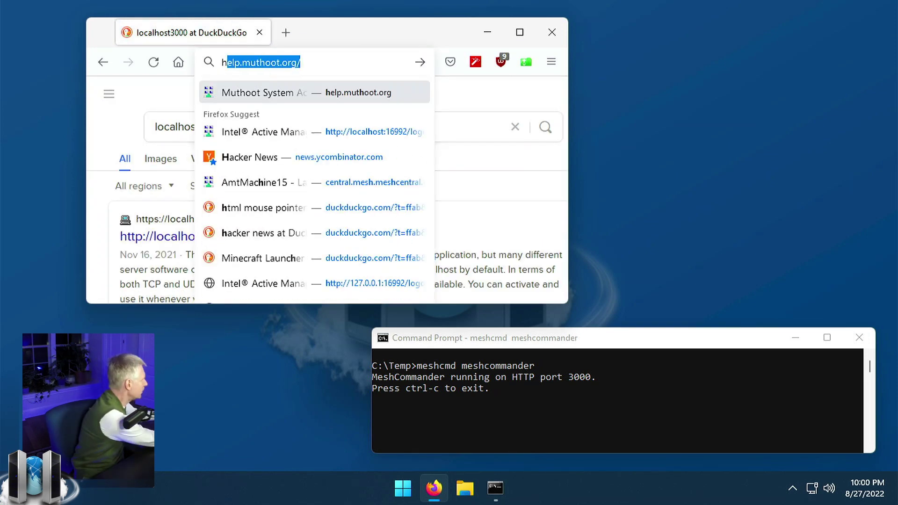
pyautogui.write('//')
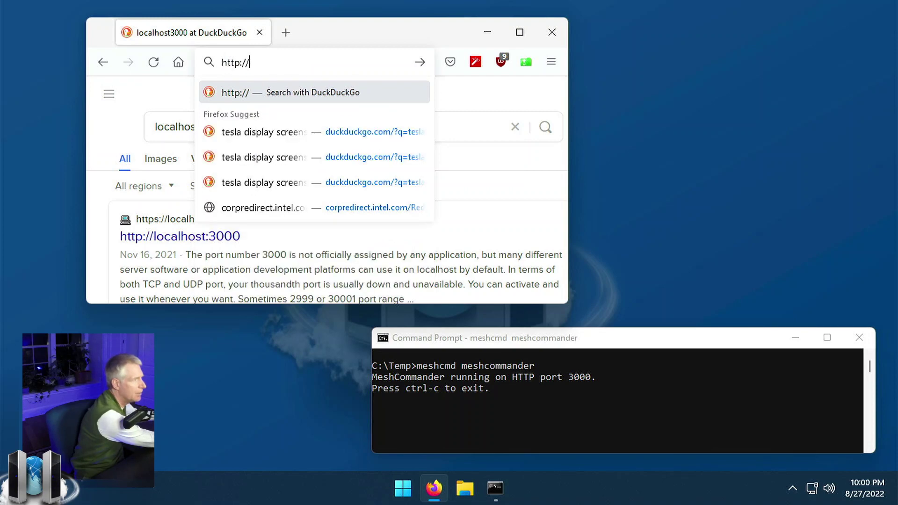
pyautogui.write('localhost:3000')
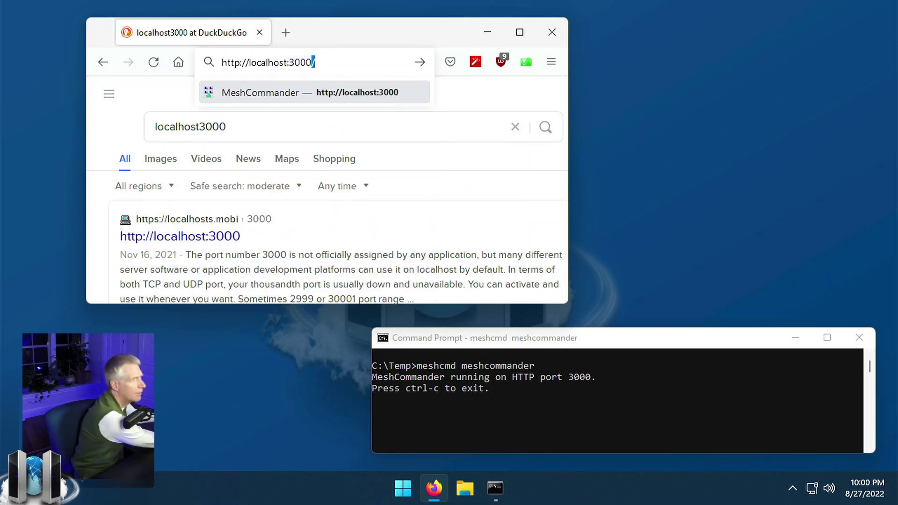
pyautogui.press('Return')
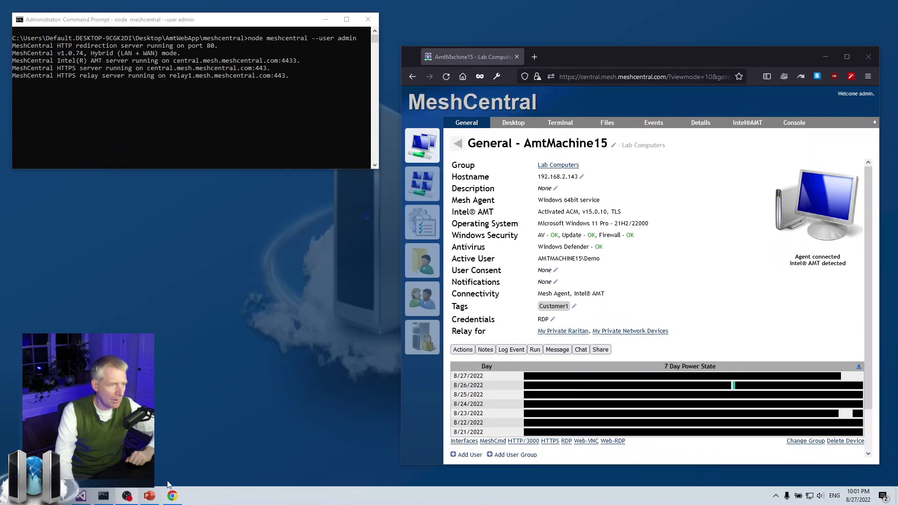
# - Bring up PowerPoint and go from slide 1 to slide 2's Browser, Agent and Web Server diagram
pyautogui.click(149, 495)
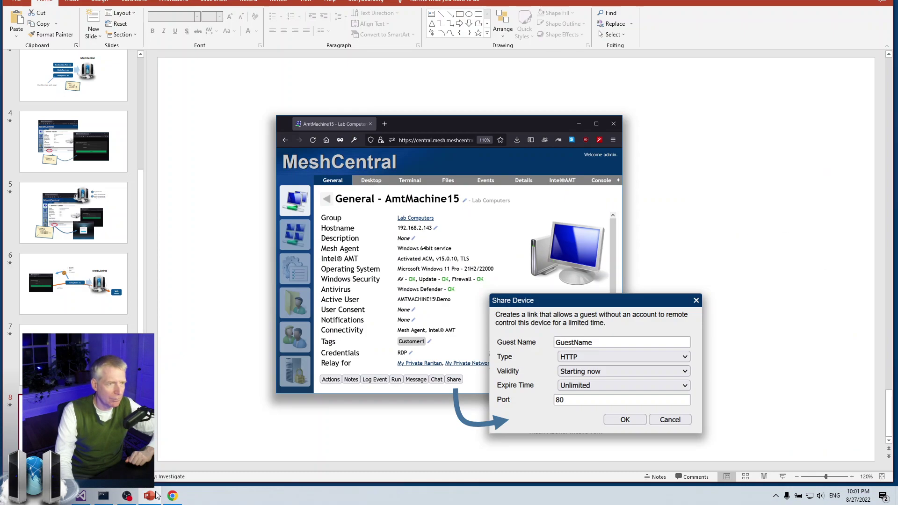
pyautogui.click(74, 89)
pyautogui.click(73, 159)
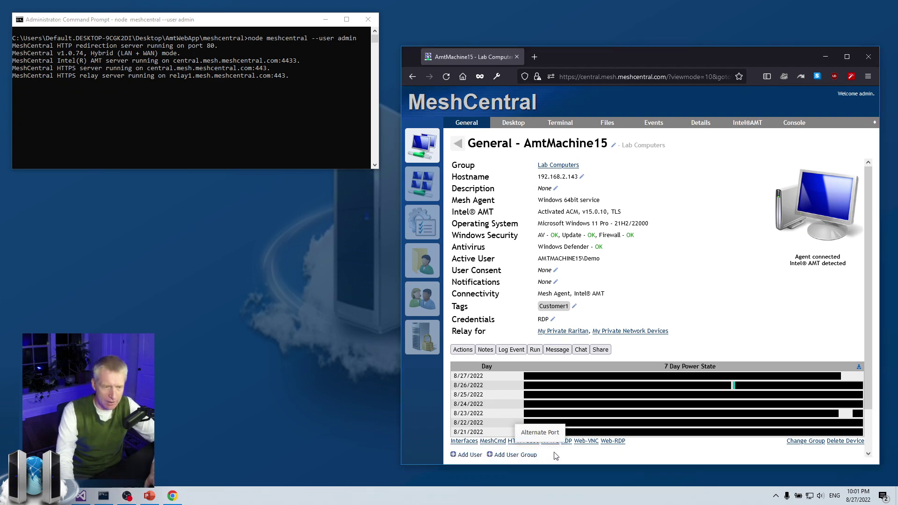
# - Set AmtMachine15's HTTP link to remote port 3000 so it reads HTTP/3000
pyautogui.rightClick(534, 442)
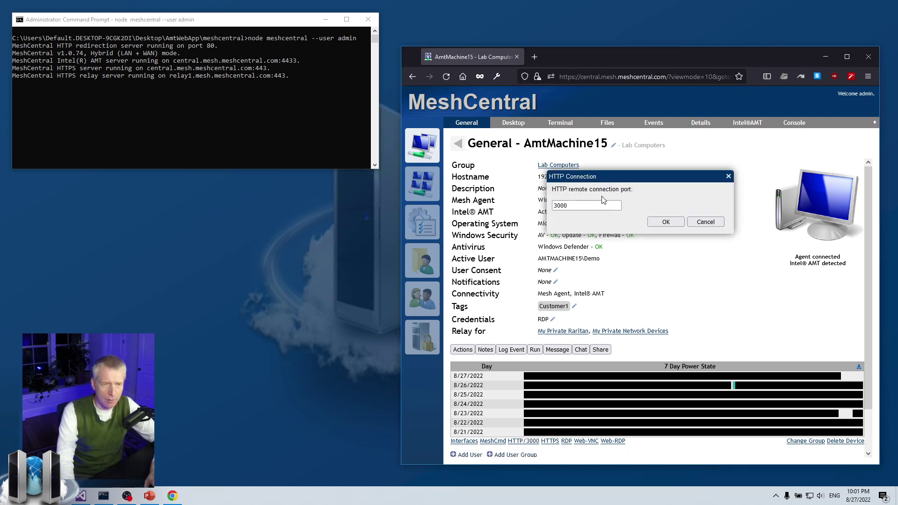
pyautogui.click(666, 222)
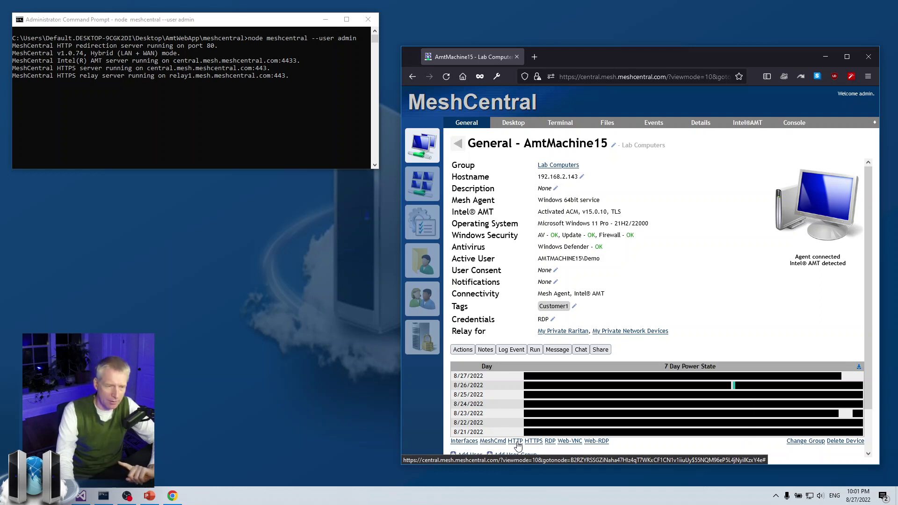
pyautogui.rightClick(527, 436)
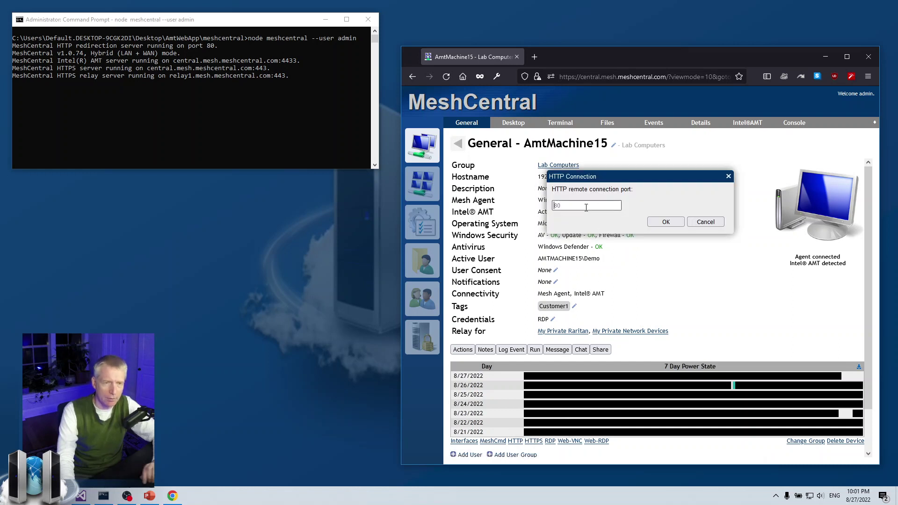
pyautogui.write('3000')
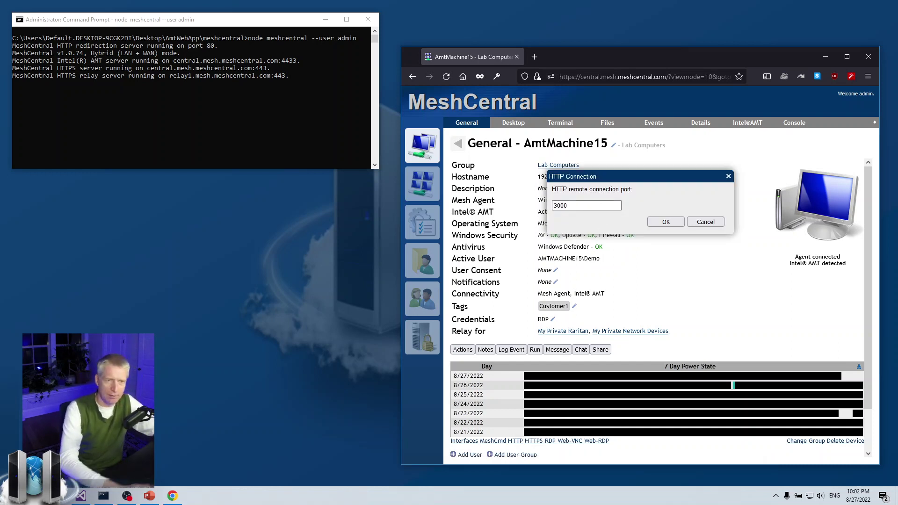
pyautogui.click(666, 221)
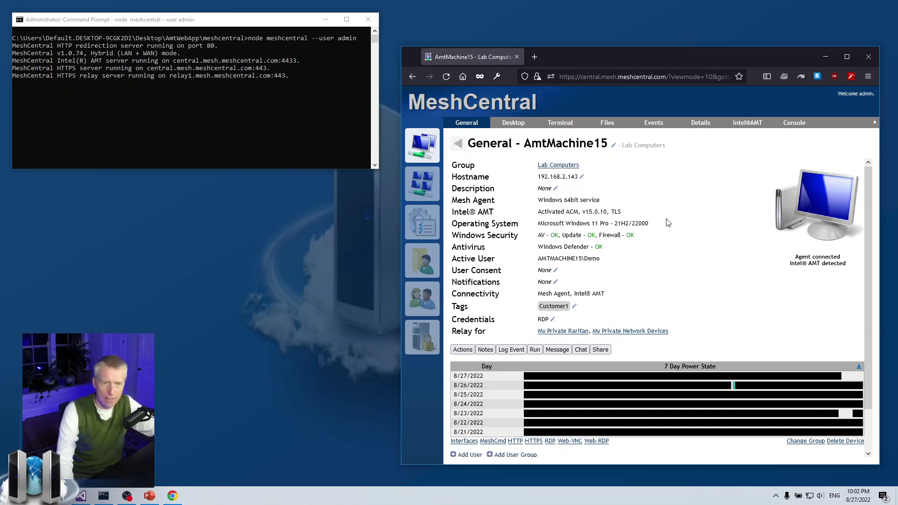
pyautogui.click(527, 441)
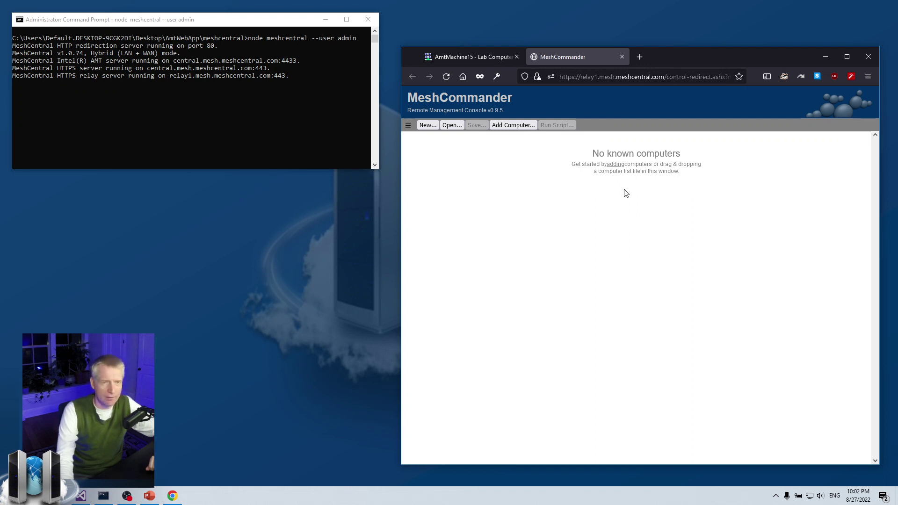
pyautogui.click(622, 56)
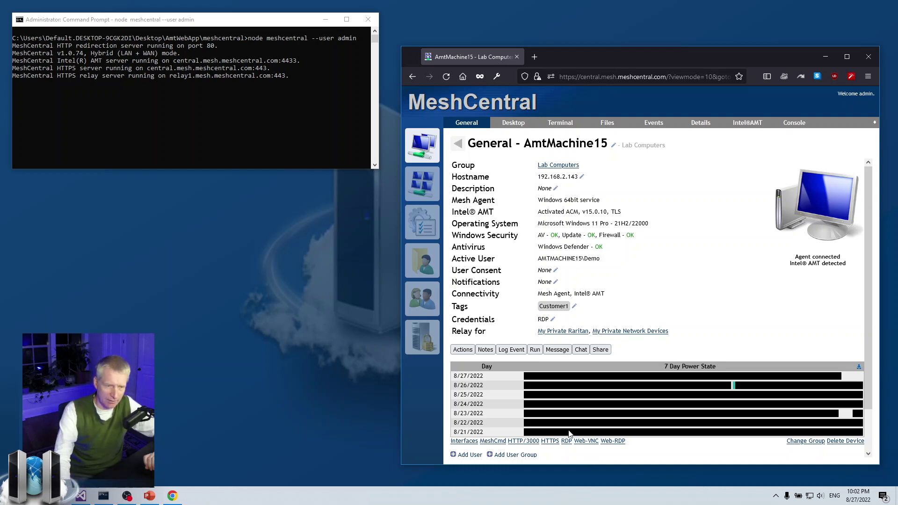
# - Fill the Share Device form with HTTP type, port 3000, a guest name and 30-minute expiry
pyautogui.click(601, 350)
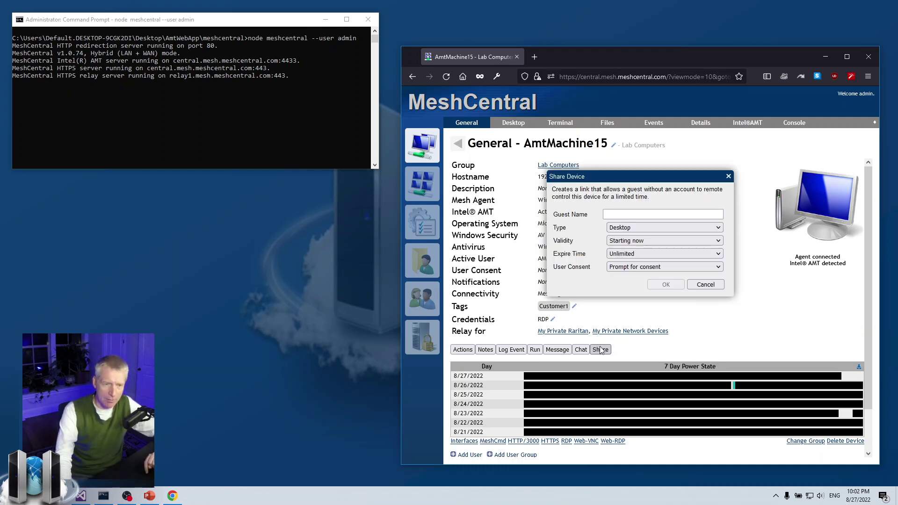
pyautogui.click(629, 227)
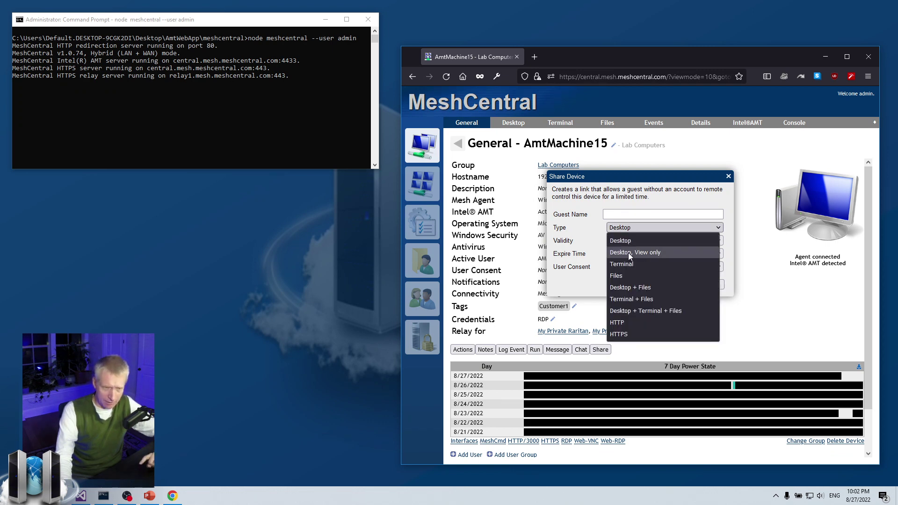
pyautogui.click(630, 324)
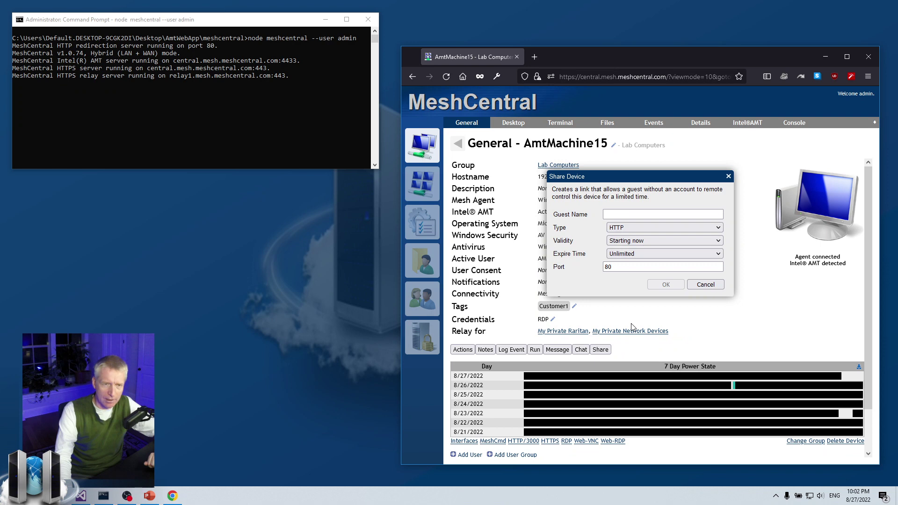
pyautogui.doubleClick(621, 270)
pyautogui.write('300')
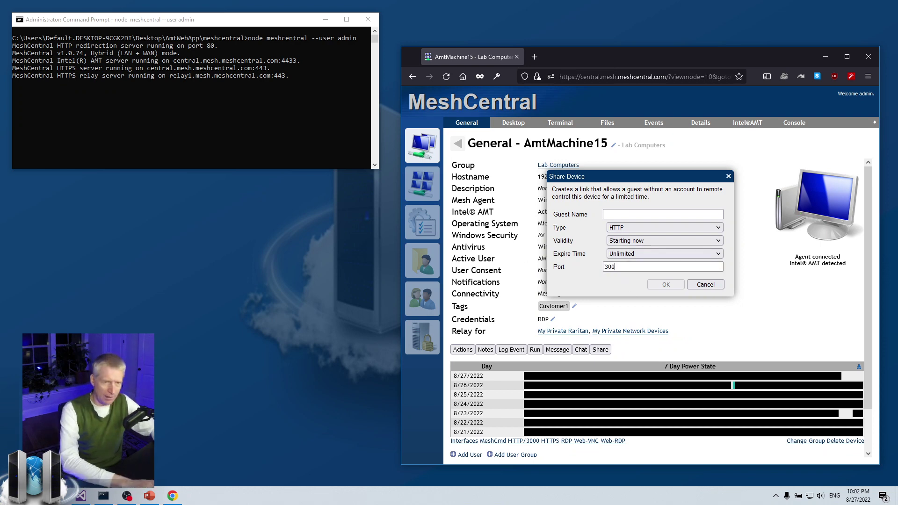
pyautogui.write('0')
pyautogui.click(621, 214)
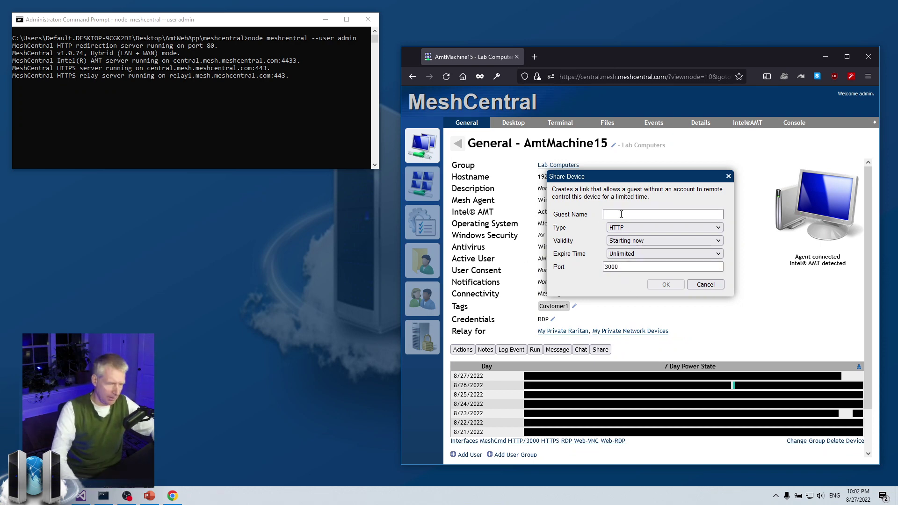
pyautogui.write('Bob')
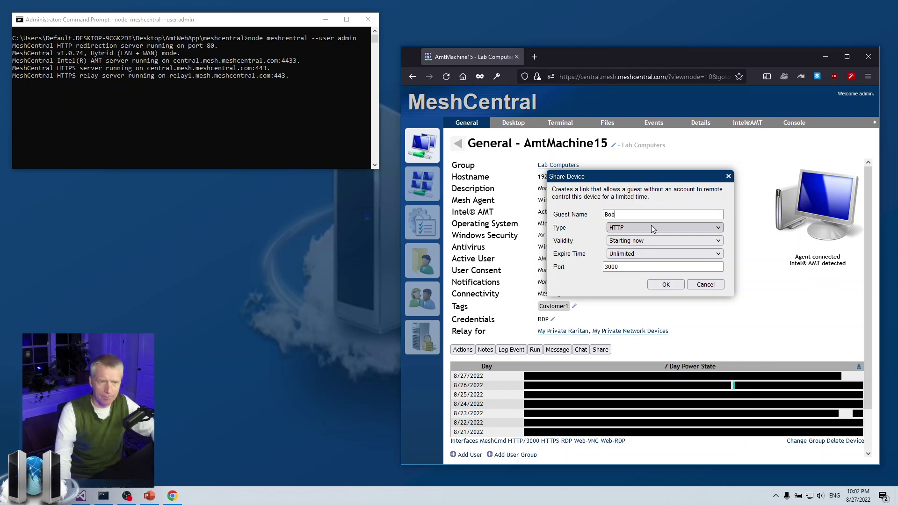
pyautogui.click(641, 254)
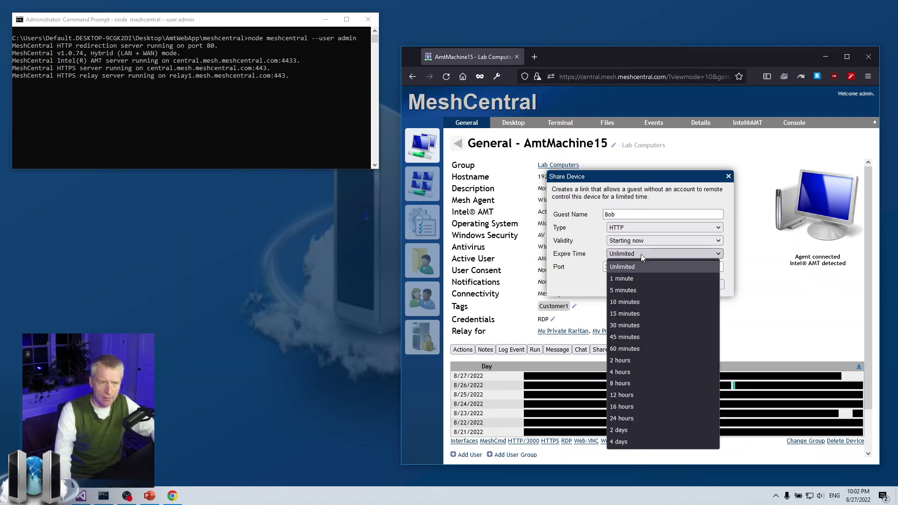
pyautogui.click(630, 325)
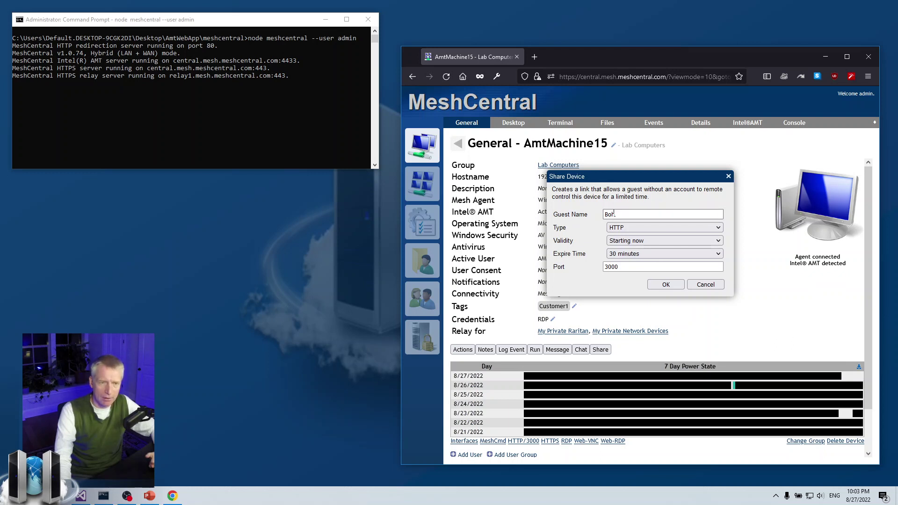
# - Create the HTTP/3000 guest share, copy its link, and test it in a tab before closing it
pyautogui.click(666, 285)
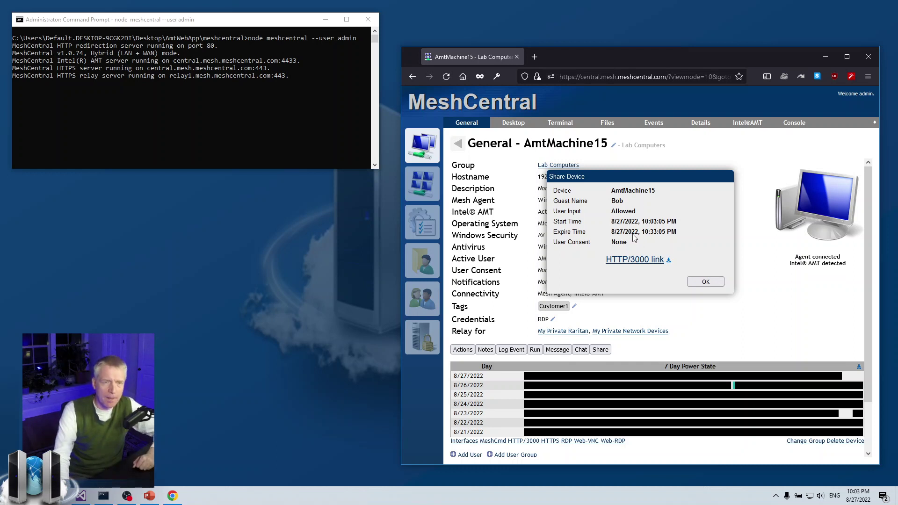
pyautogui.click(669, 261)
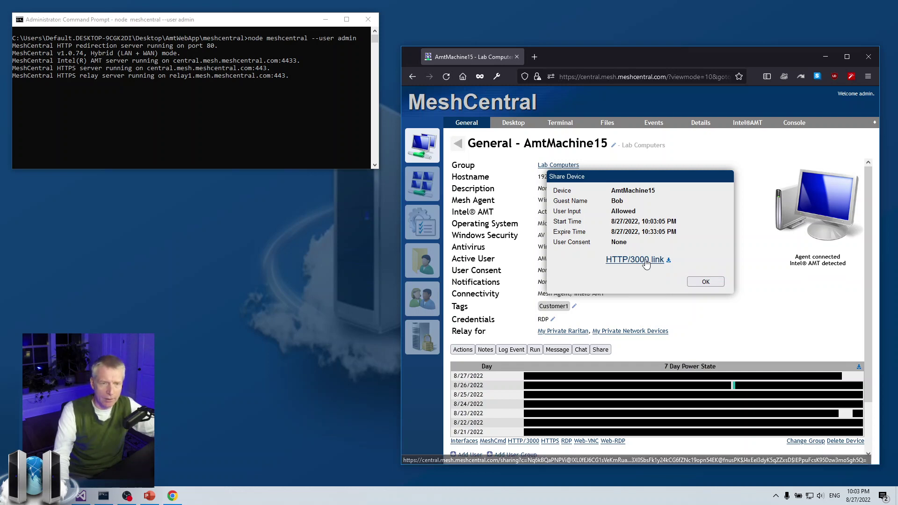
pyautogui.click(646, 263)
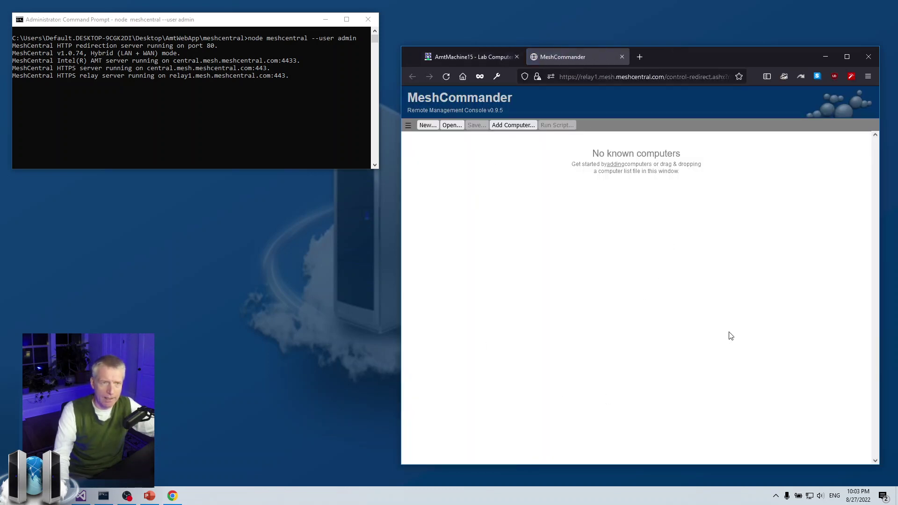
pyautogui.click(621, 57)
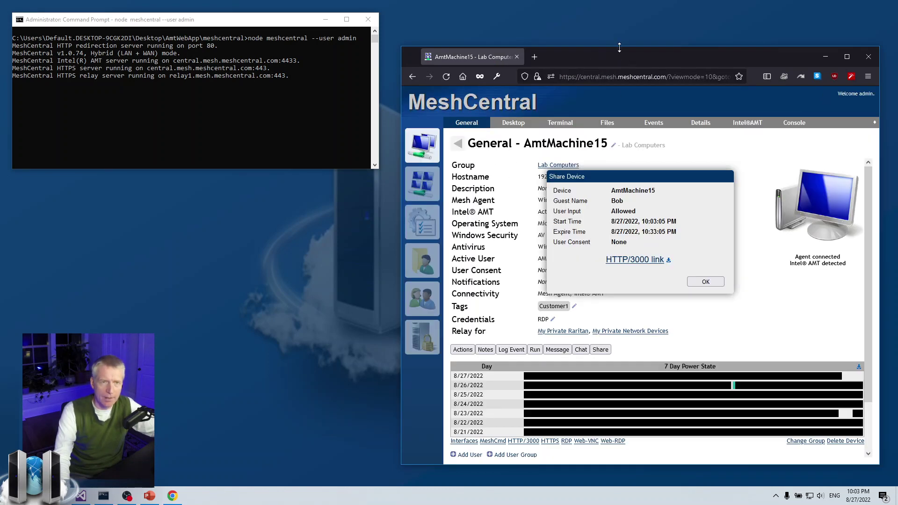
pyautogui.moveTo(620, 54); pyautogui.dragTo(621, 8)
# - Delete the older 9:45:08 PM guest share from the Active Device Sharing list
pyautogui.click(704, 234)
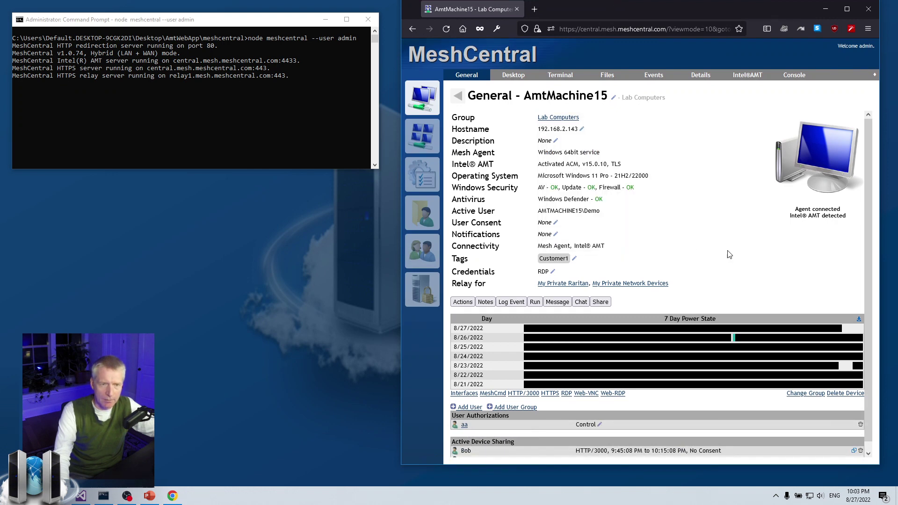
pyautogui.moveTo(627, 3); pyautogui.dragTo(627, 0)
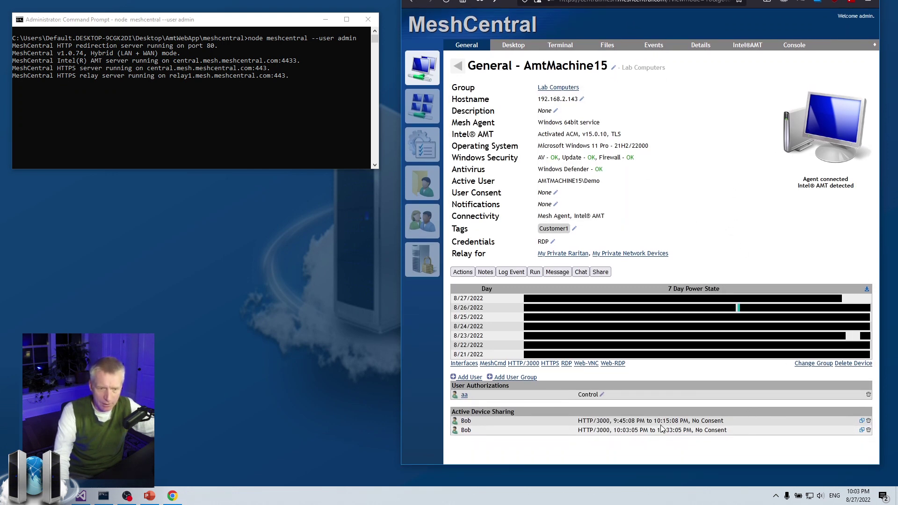
pyautogui.click(869, 430)
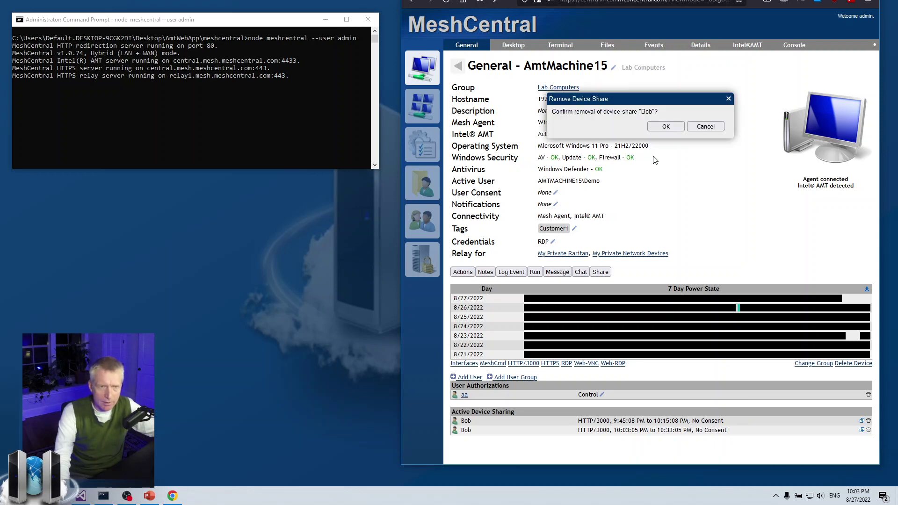
pyautogui.click(665, 127)
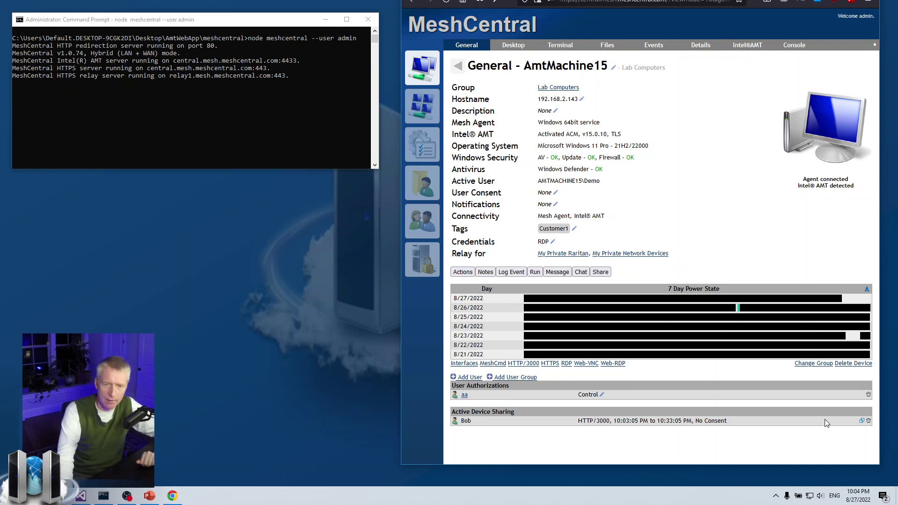
# - Open the active HTTP/3000 share link twice to check it, closing the tab each time
pyautogui.click(862, 422)
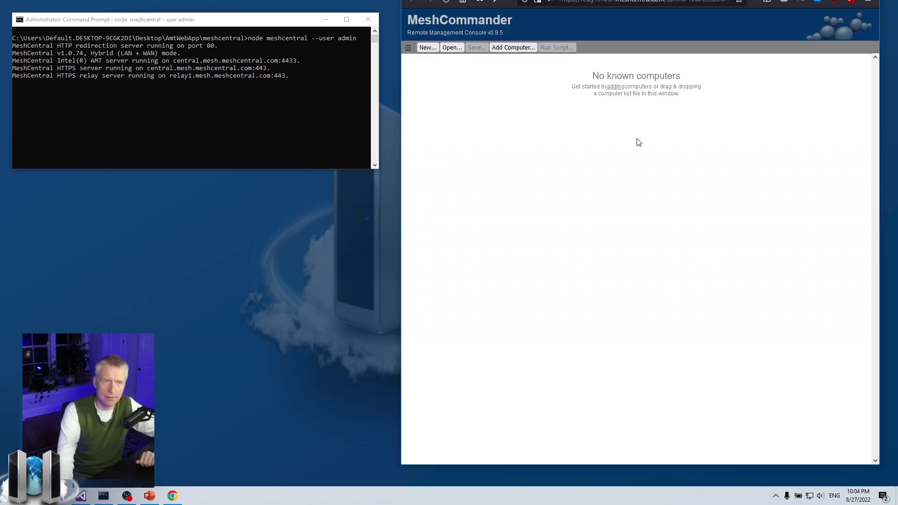
pyautogui.hotkey('ctrl', 'w')
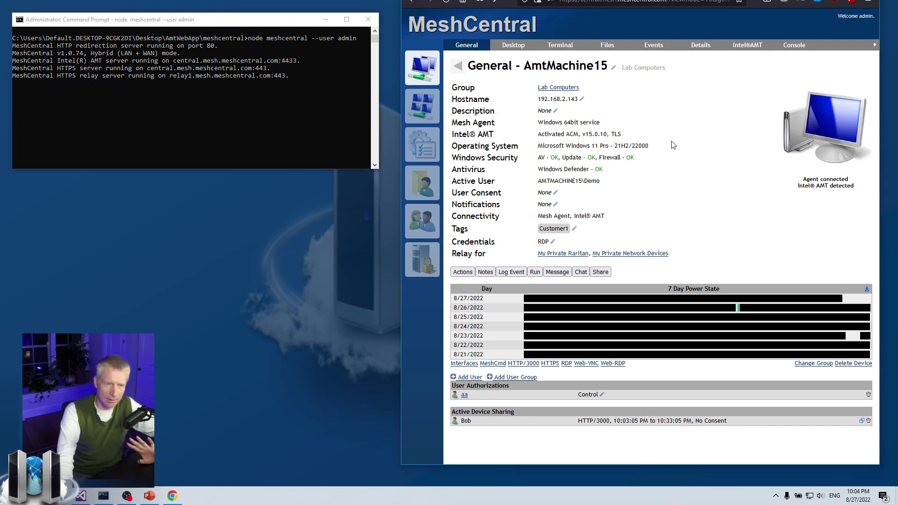
pyautogui.click(861, 421)
pyautogui.click(655, 1)
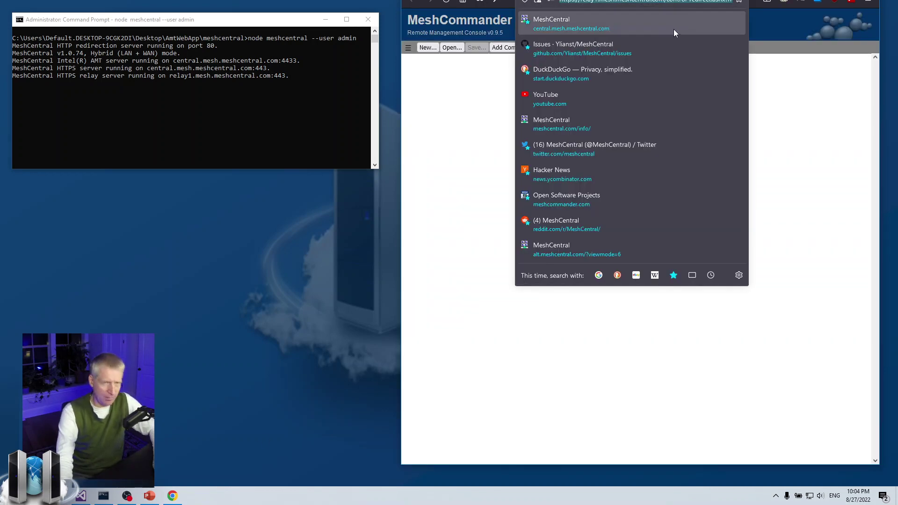
pyautogui.hotkey('ctrl', 'w')
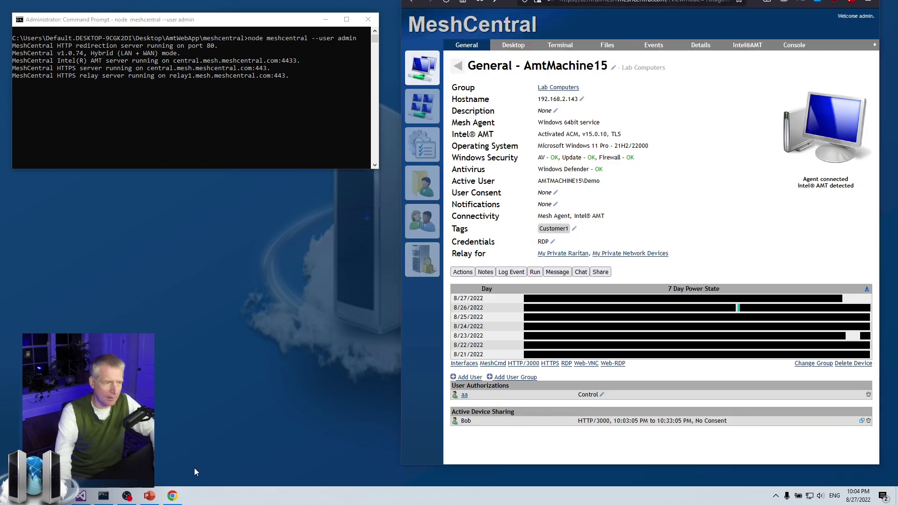
# - Load central.mesh.meshcentral.com in a separate Chrome window, proceeding past the certificate warning
pyautogui.click(173, 496)
pyautogui.moveTo(634, 20); pyautogui.dragTo(265, 119)
pyautogui.moveTo(333, 123); pyautogui.dragTo(377, 118)
pyautogui.click(366, 131)
pyautogui.write('cen')
pyautogui.press('Return')
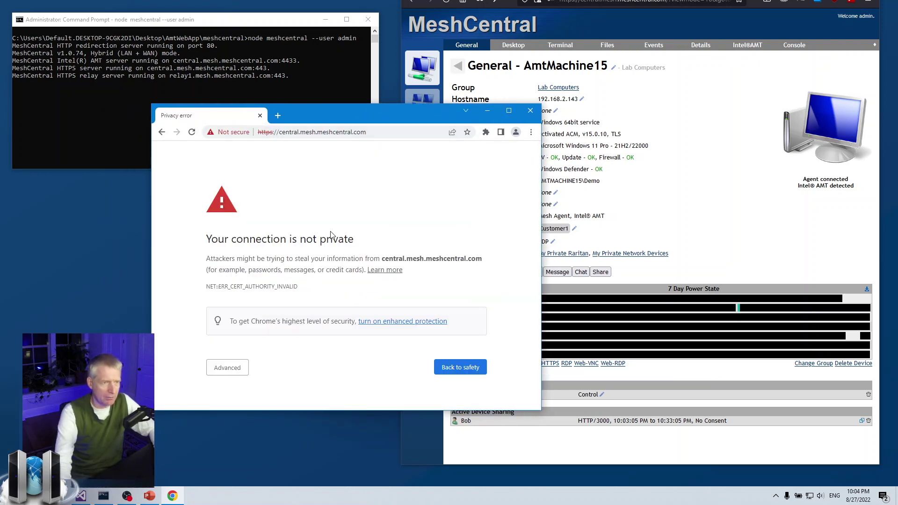
pyautogui.click(228, 368)
pyautogui.scroll(-2, 374, 370)
pyautogui.click(301, 382)
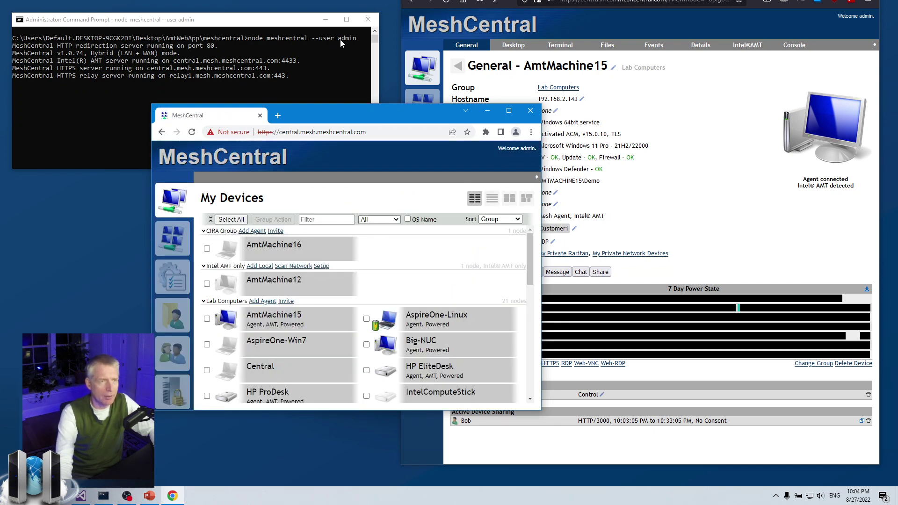
# - Stop the MeshCentral server and recall its start command without the '--user admin' option
pyautogui.click(313, 62)
pyautogui.hotkey('ctrl', 'c')
pyautogui.press('Up')
pyautogui.press('BackSpace')
pyautogui.press('BackSpace')
pyautogui.press('BackSpace')
pyautogui.press('BackSpace')
pyautogui.press('BackSpace')
pyautogui.press('BackSpace')
pyautogui.press('BackSpace')
pyautogui.press('BackSpace')
pyautogui.press('BackSpace')
pyautogui.press('BackSpace')
pyautogui.press('BackSpace')
pyautogui.press('BackSpace')
pyautogui.press('BackSpace')
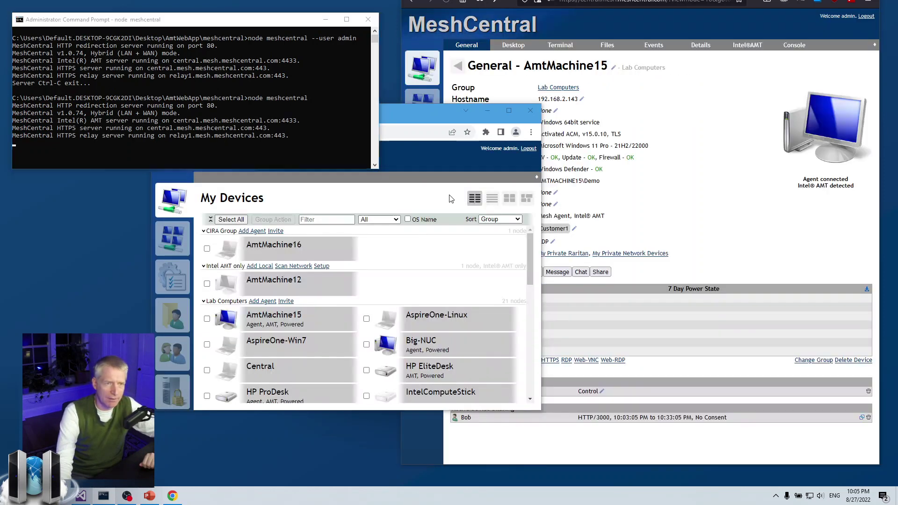
# - Bring the logged-out Chrome window, now asking for a MeshCentral login, to the front
pyautogui.click(529, 148)
pyautogui.hotkey('alt', 'Tab')
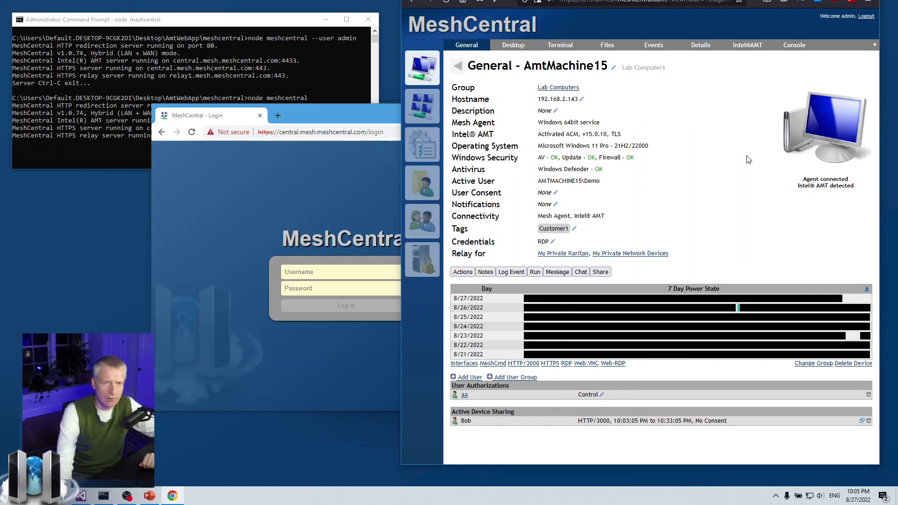
pyautogui.click(316, 125)
pyautogui.moveTo(316, 126); pyautogui.dragTo(319, 159)
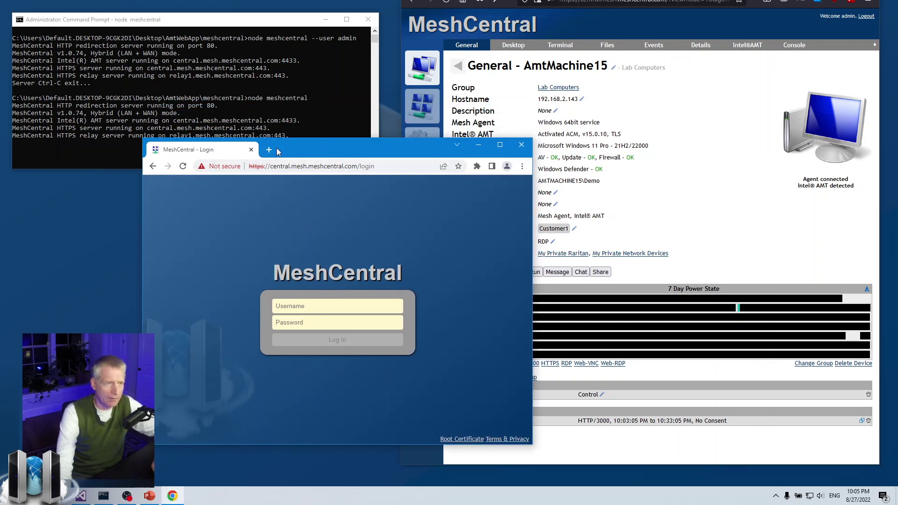
# - Paste and open the guest share link in Chrome, then list AmtMachine15's active sessions
pyautogui.click(328, 166)
pyautogui.hotkey('ctrl', 'v')
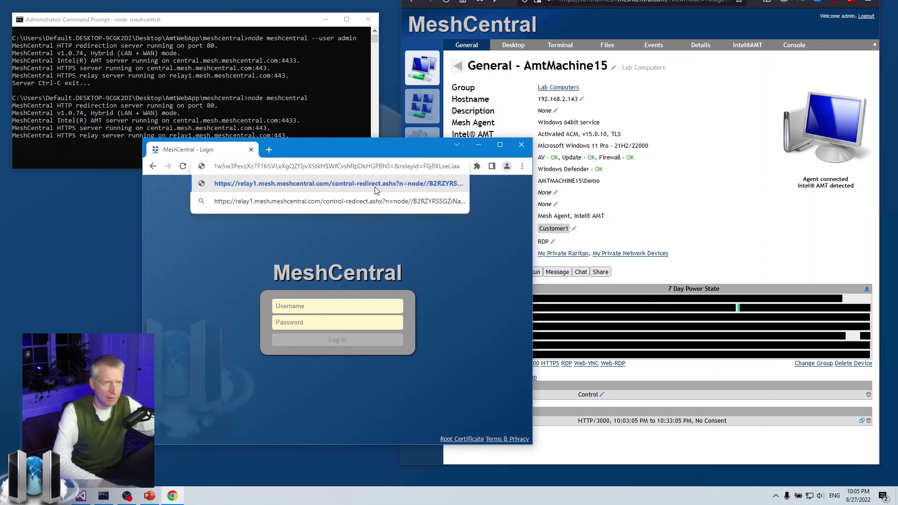
pyautogui.press('Return')
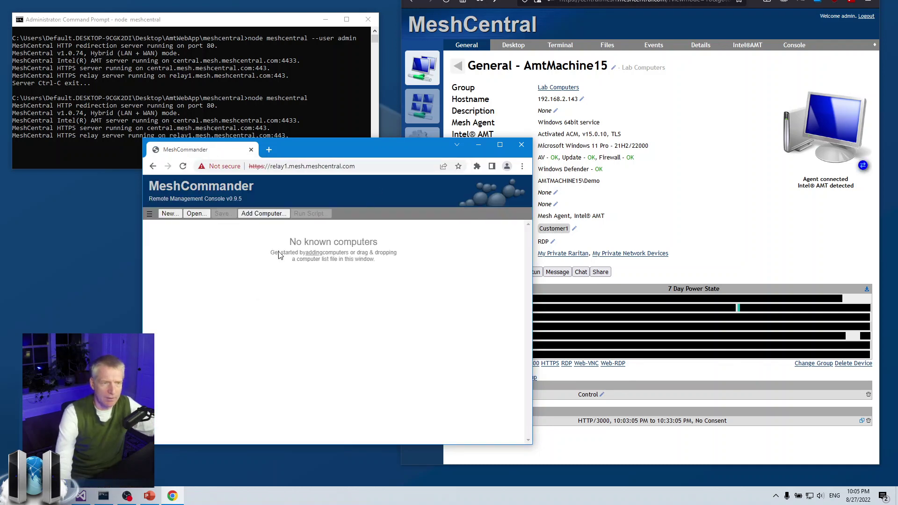
pyautogui.moveTo(327, 155)
pyautogui.mouseDown()
pyautogui.moveTo(318, 167)
pyautogui.moveTo(323, 150)
pyautogui.mouseUp()
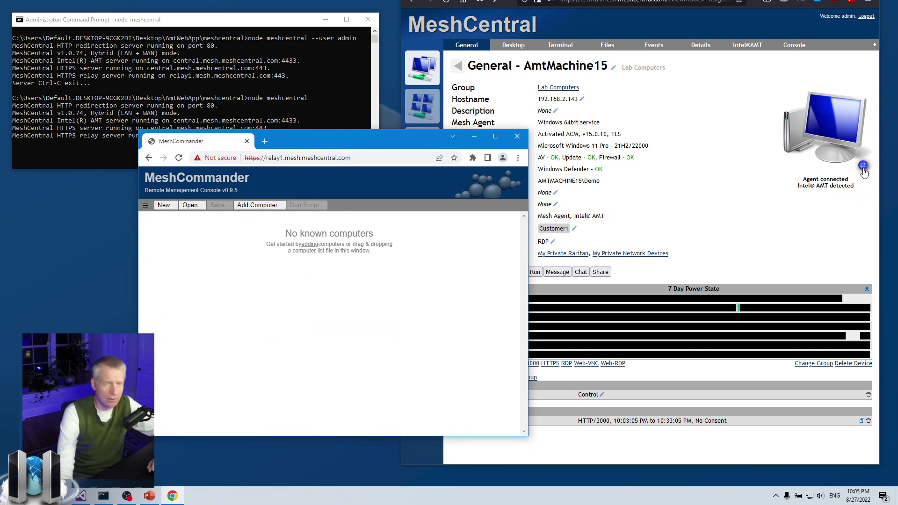
pyautogui.click(863, 165)
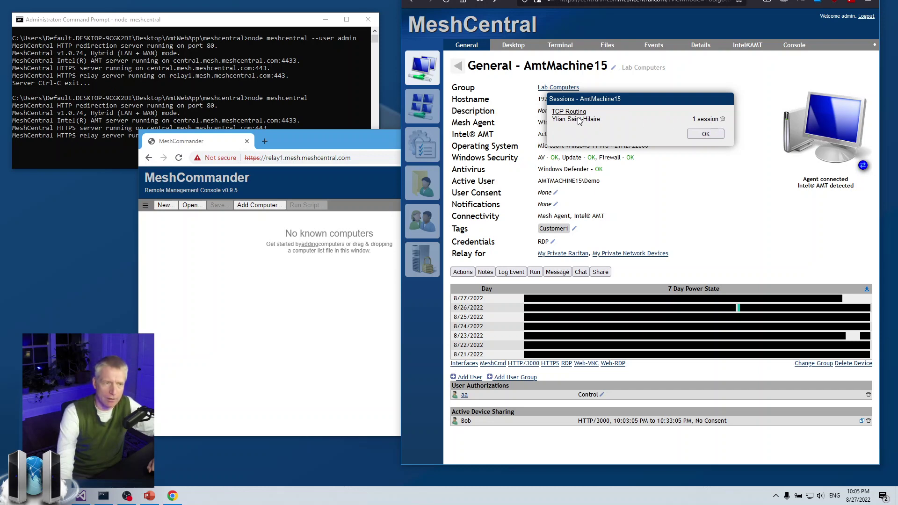
pyautogui.click(323, 264)
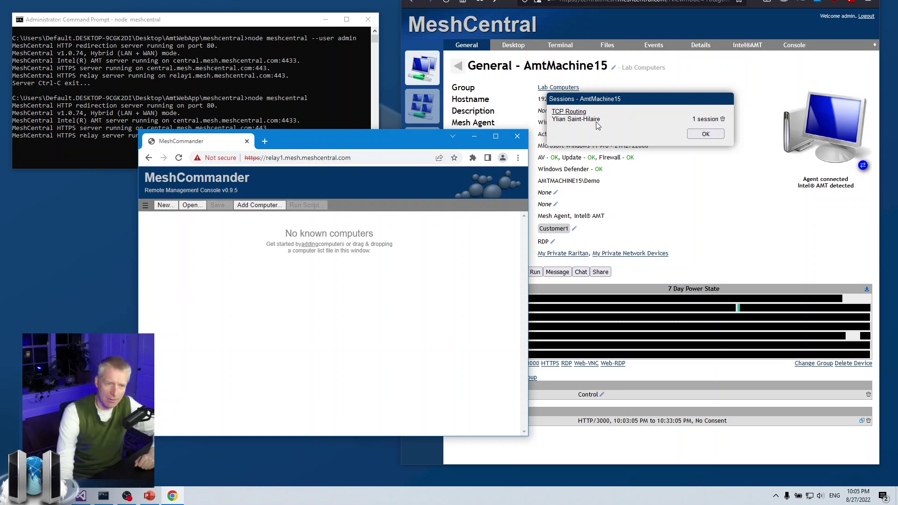
pyautogui.click(653, 440)
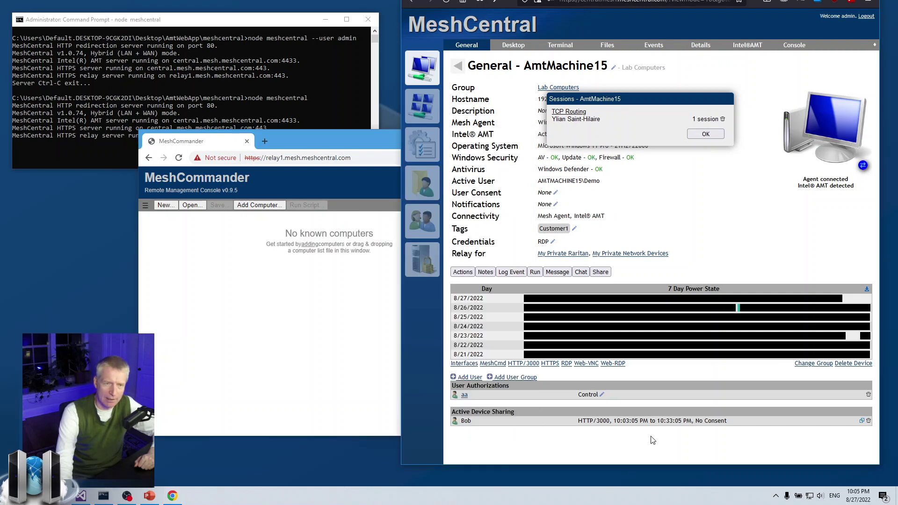
pyautogui.click(367, 349)
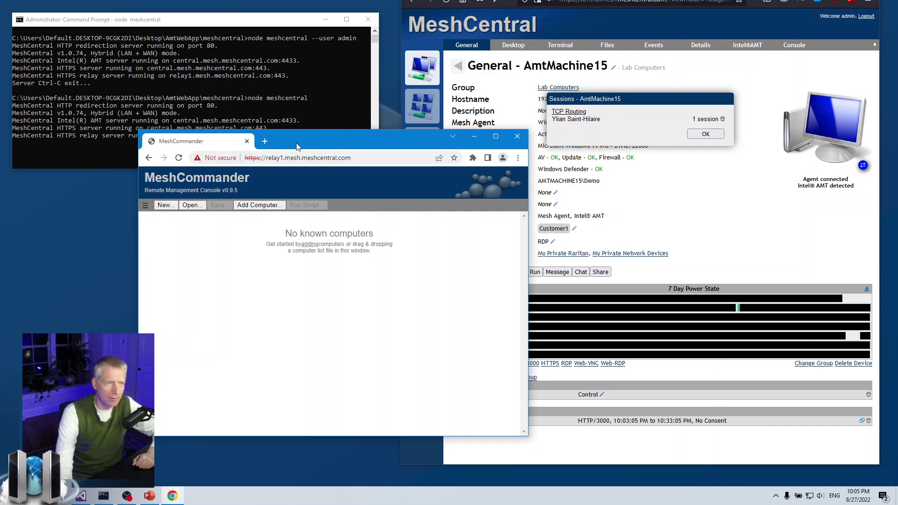
pyautogui.moveTo(299, 144); pyautogui.dragTo(343, 136)
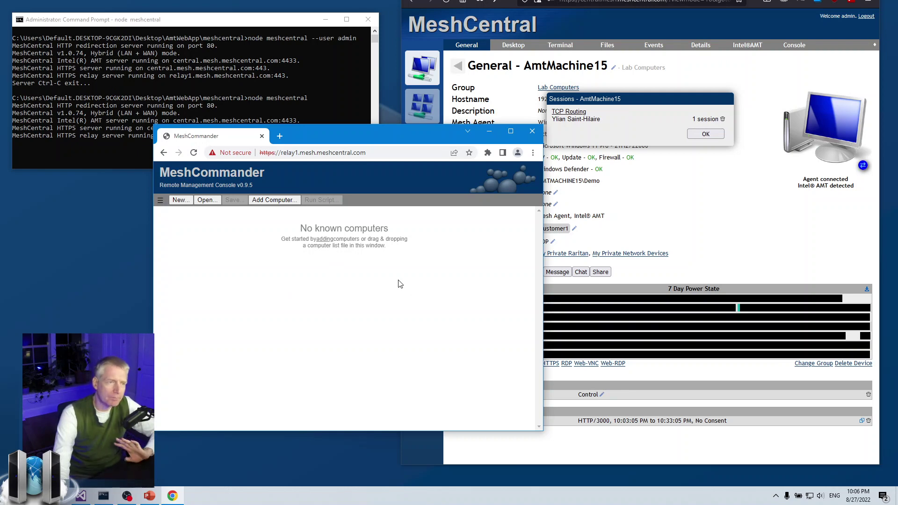
# - Inspect the relayed MeshCommander page's web address, selecting its 'https' part
pyautogui.click(271, 153)
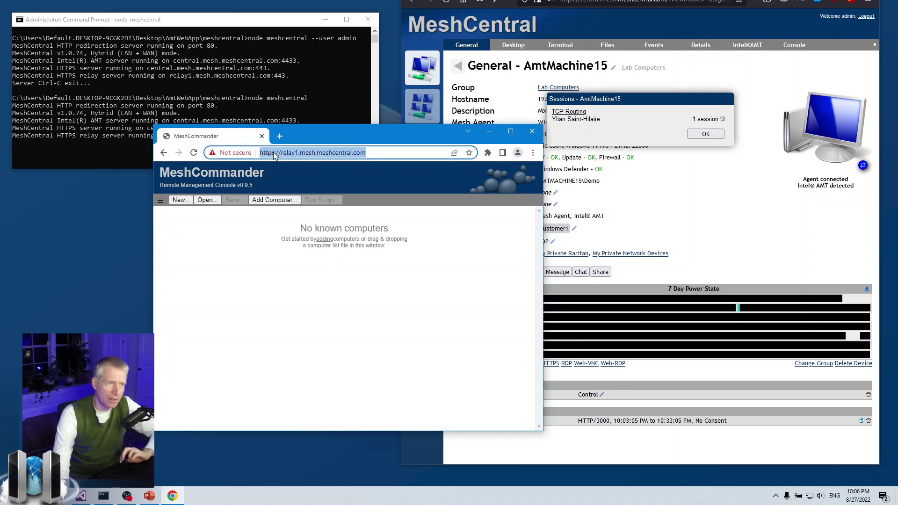
pyautogui.click(274, 152)
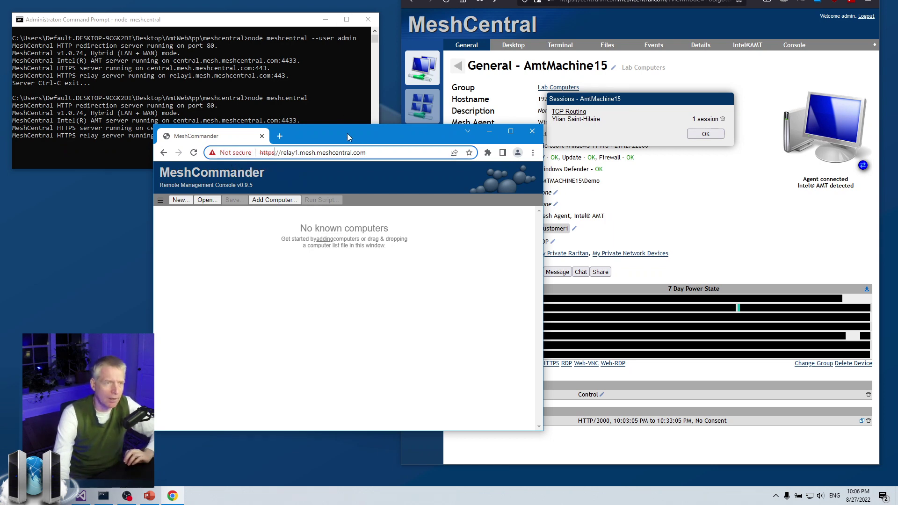
pyautogui.moveTo(348, 136); pyautogui.dragTo(354, 143)
pyautogui.doubleClick(268, 158)
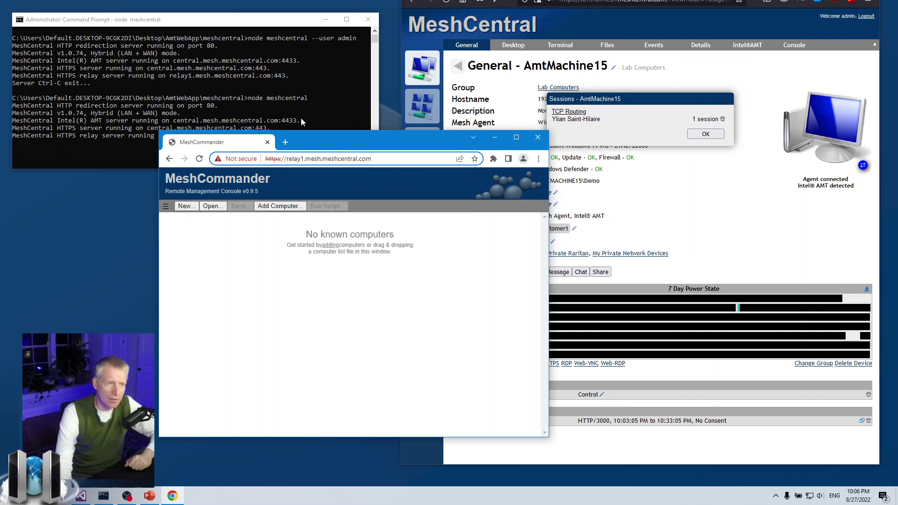
pyautogui.moveTo(334, 140); pyautogui.dragTo(323, 143)
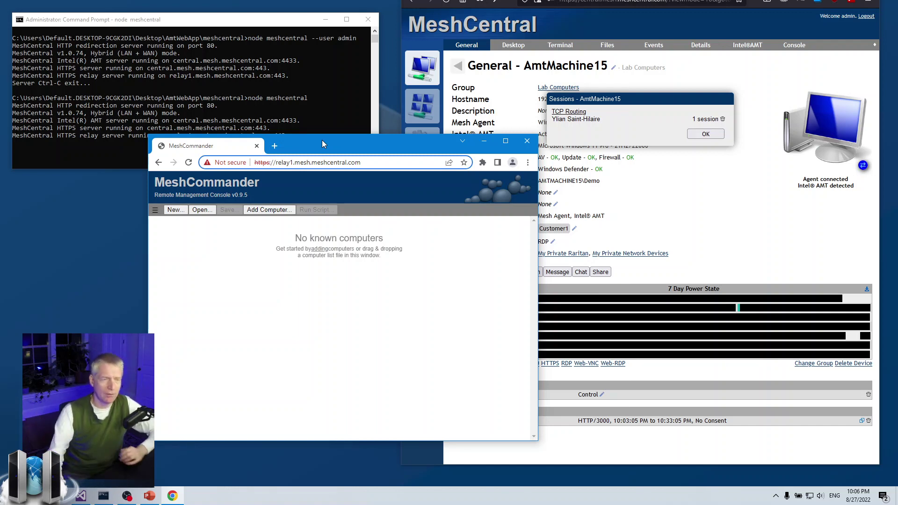
pyautogui.moveTo(322, 140); pyautogui.dragTo(331, 143)
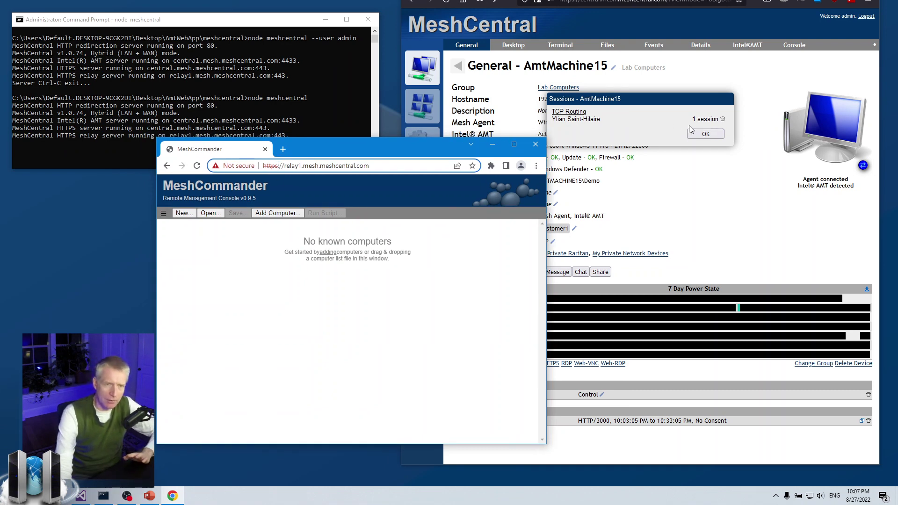
pyautogui.click(703, 134)
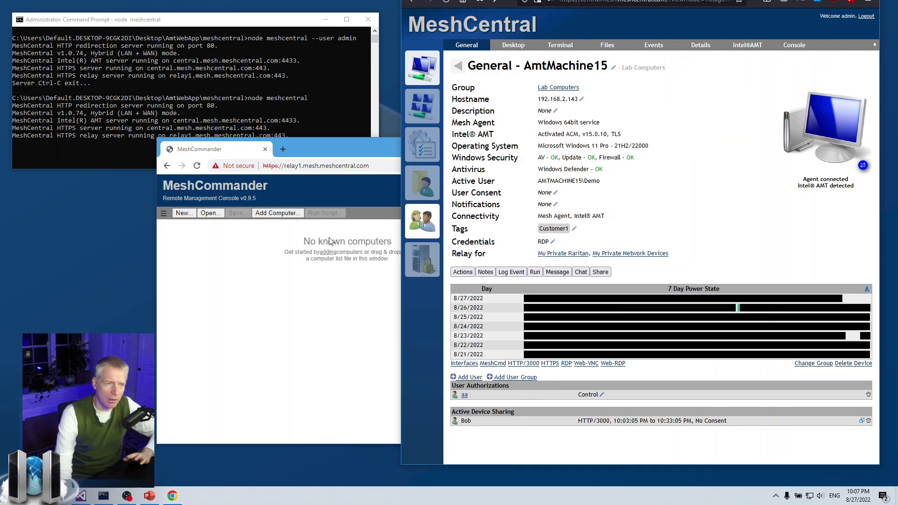